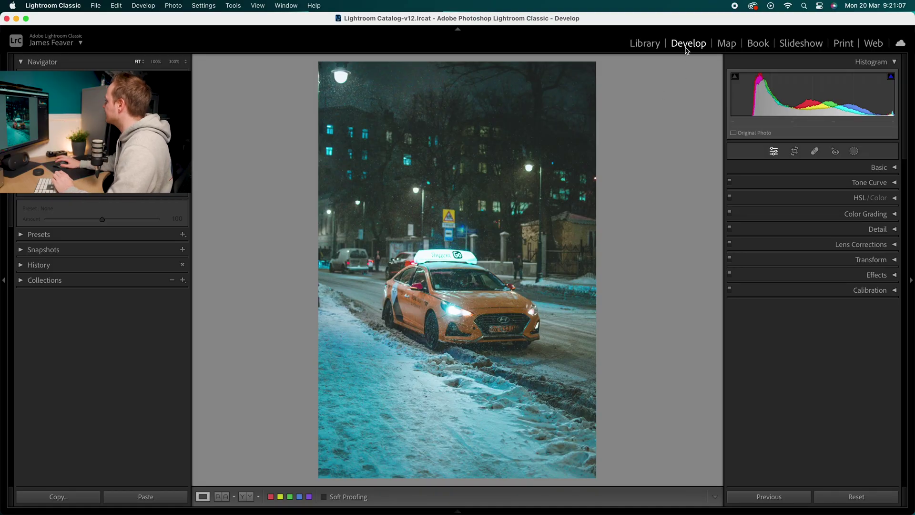
# Set the photo's white balance to Temp -10 and Tint +10 in the Basic adjustments.
pyautogui.click(895, 168)
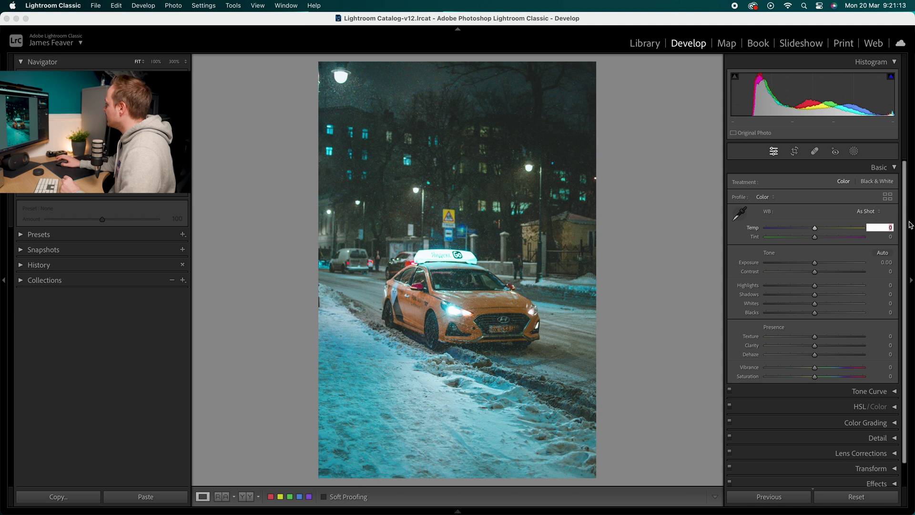
pyautogui.press('Return')
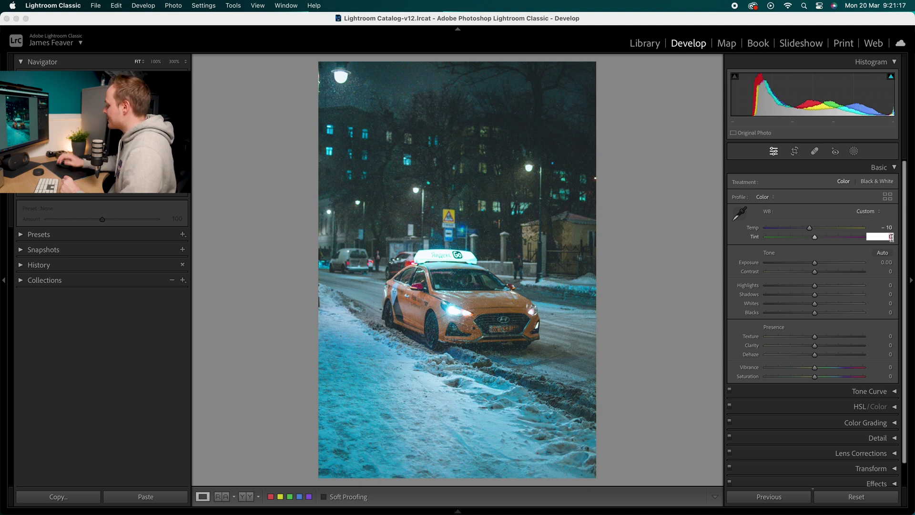
pyautogui.write('10')
pyautogui.press('Return')
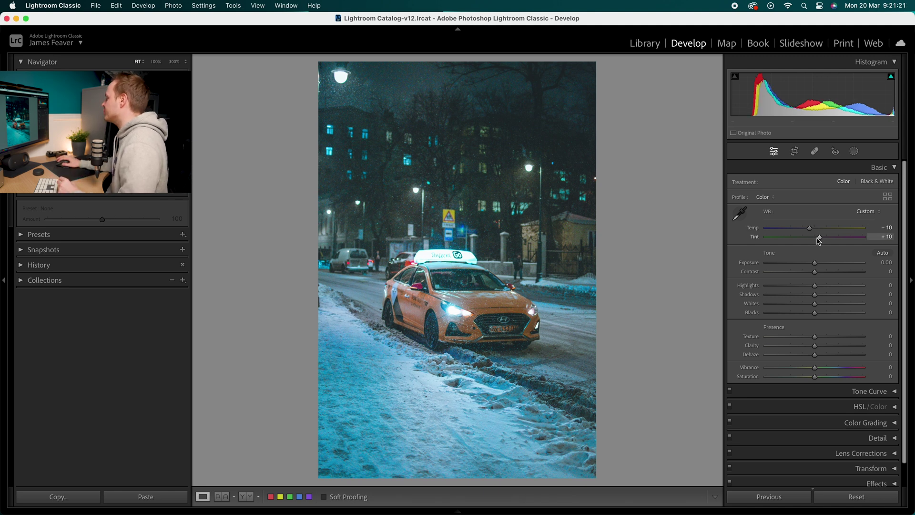
# Set the Exposure to +0.50 and the Contrast to +40.
pyautogui.click(885, 262)
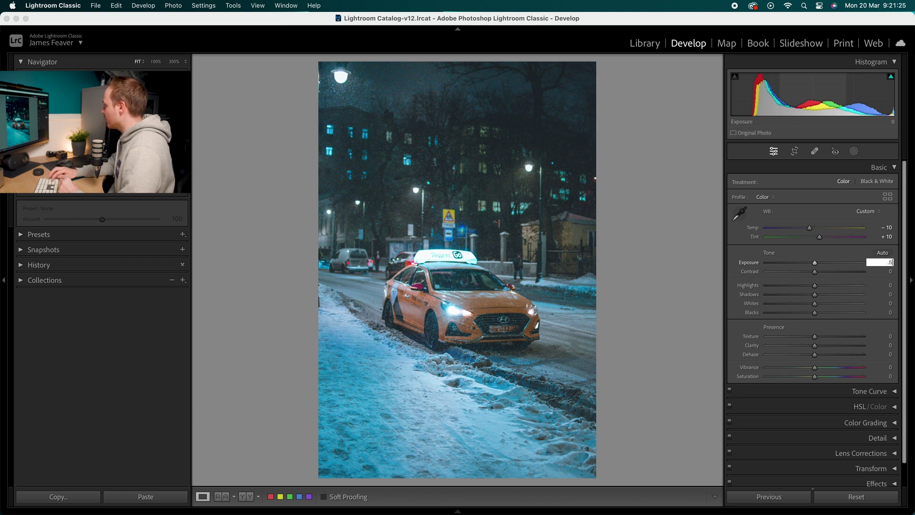
pyautogui.write('.5')
pyautogui.press('Return')
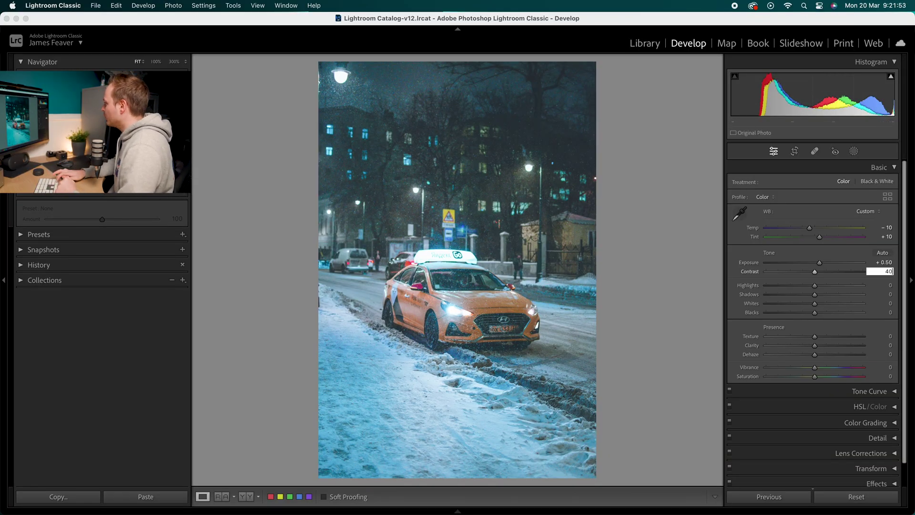
pyautogui.press('Return')
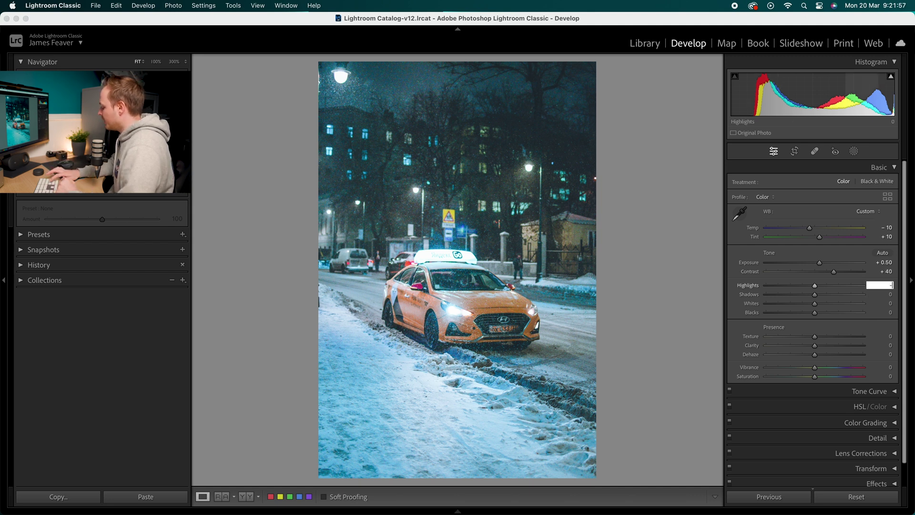
# Set the Highlights to -40 and the Shadows to +50.
pyautogui.press('Return')
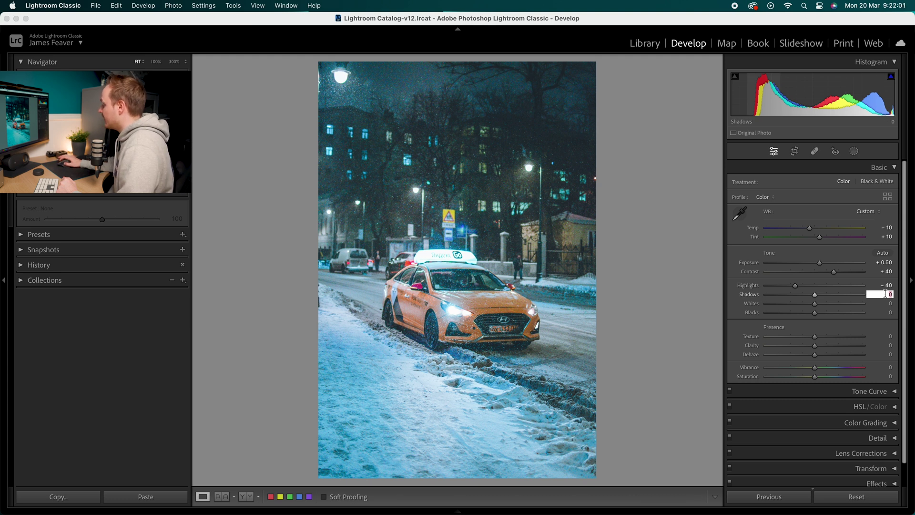
pyautogui.write('50')
pyautogui.press('Return')
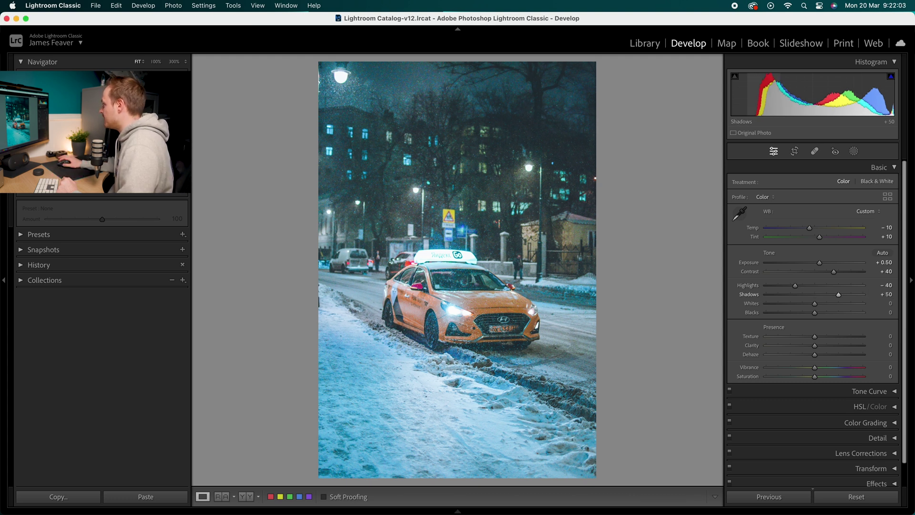
# Set the Whites to -40 and the Blacks to +50.
pyautogui.click(887, 305)
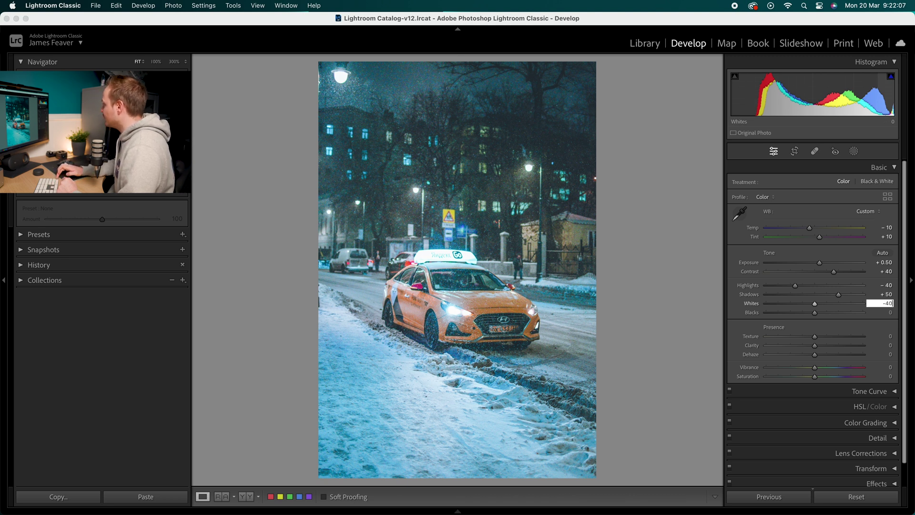
pyautogui.press('Return')
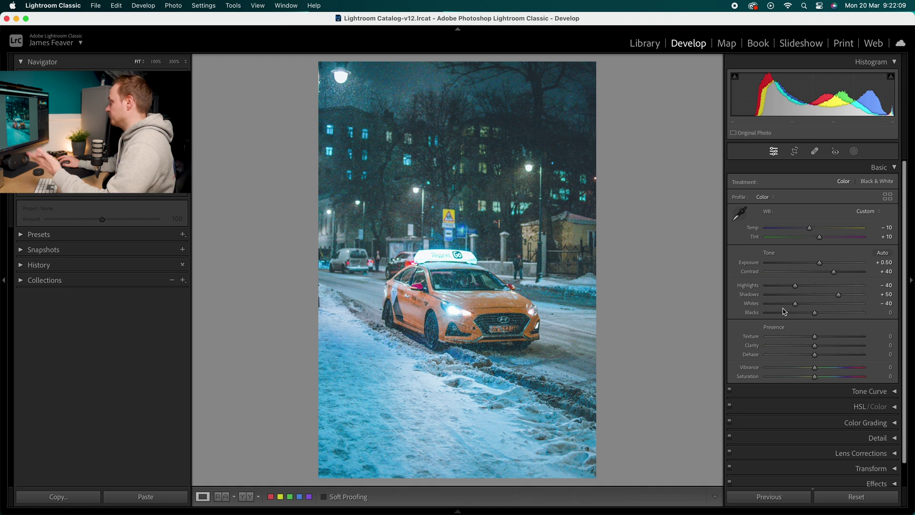
pyautogui.click(889, 313)
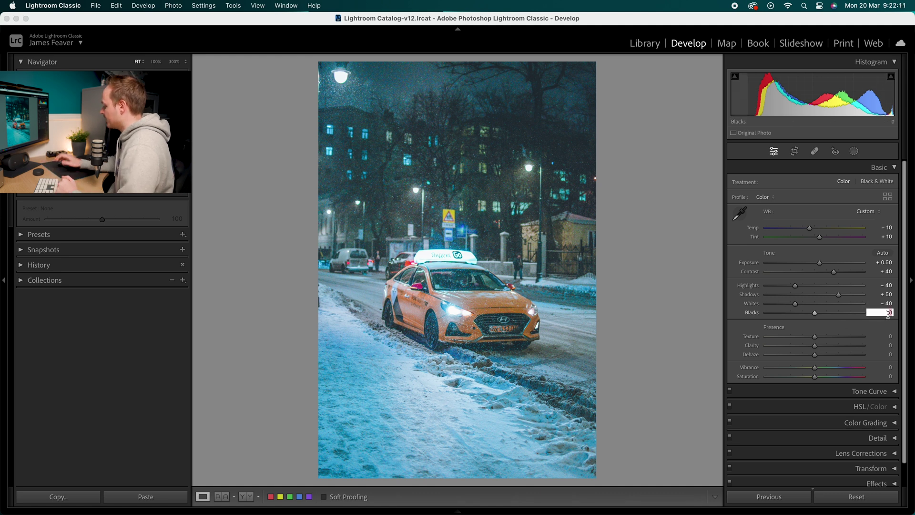
pyautogui.press('Return')
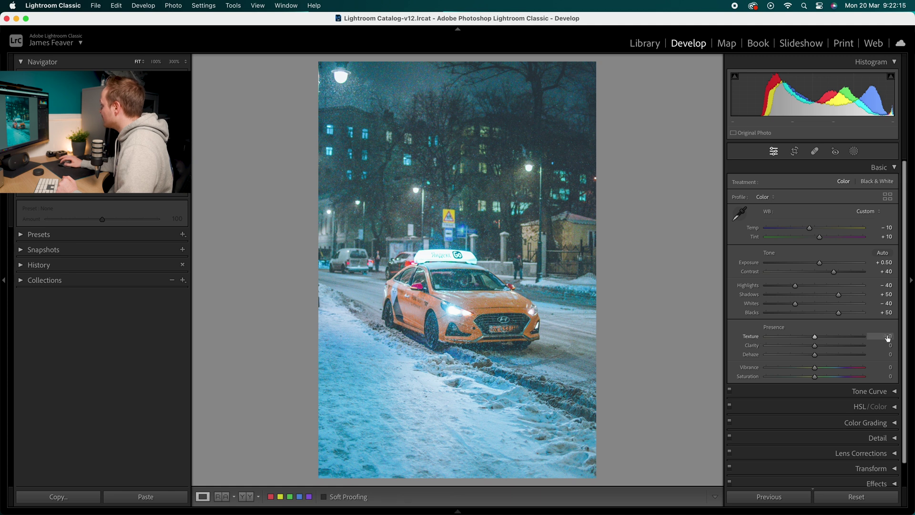
# Set the Presence values to Texture +10, Clarity +15 and Dehaze +20.
pyautogui.write('10')
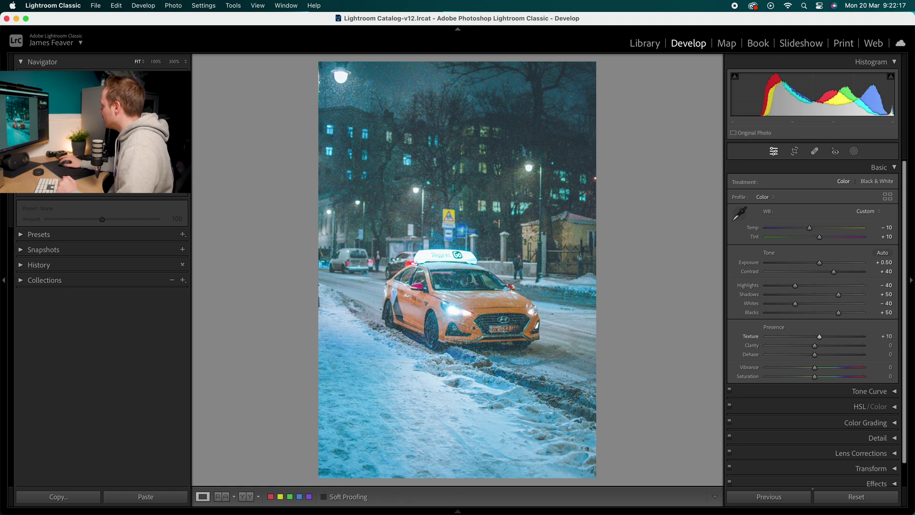
pyautogui.click(882, 344)
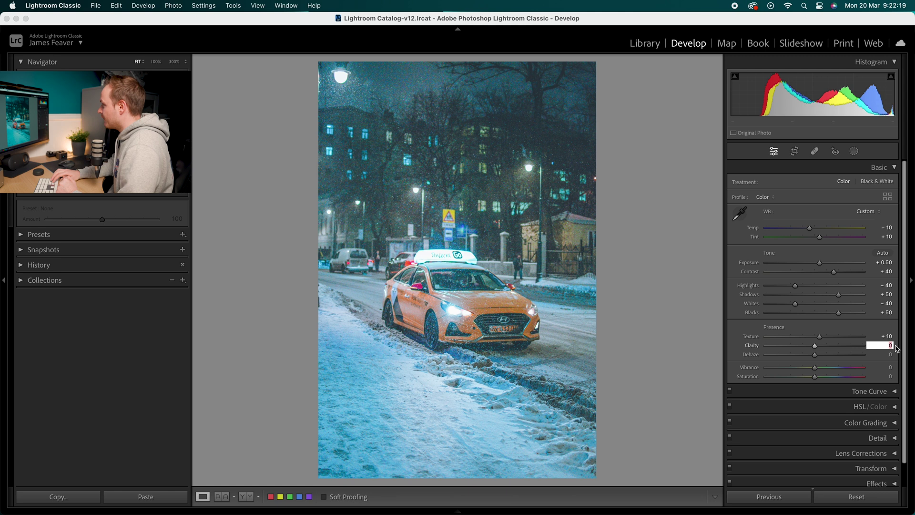
pyautogui.write('15')
pyautogui.press('Return')
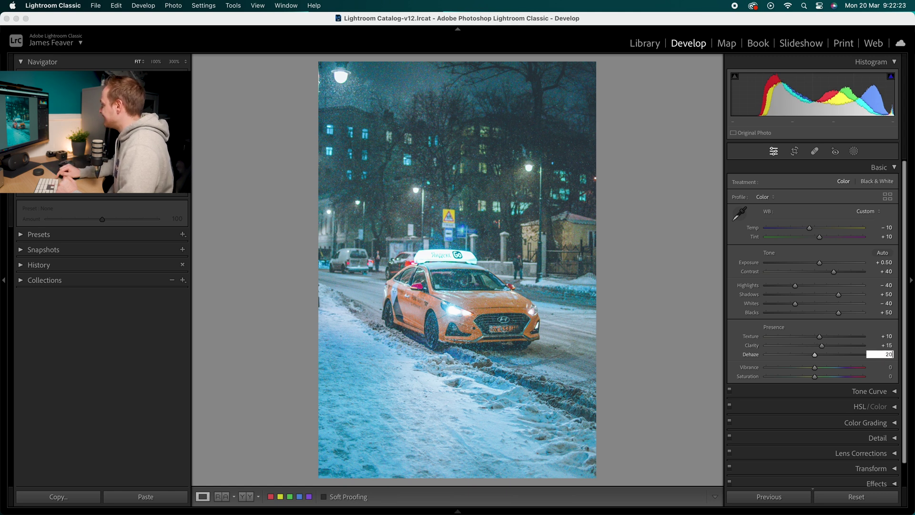
pyautogui.write('20')
pyautogui.press('Return')
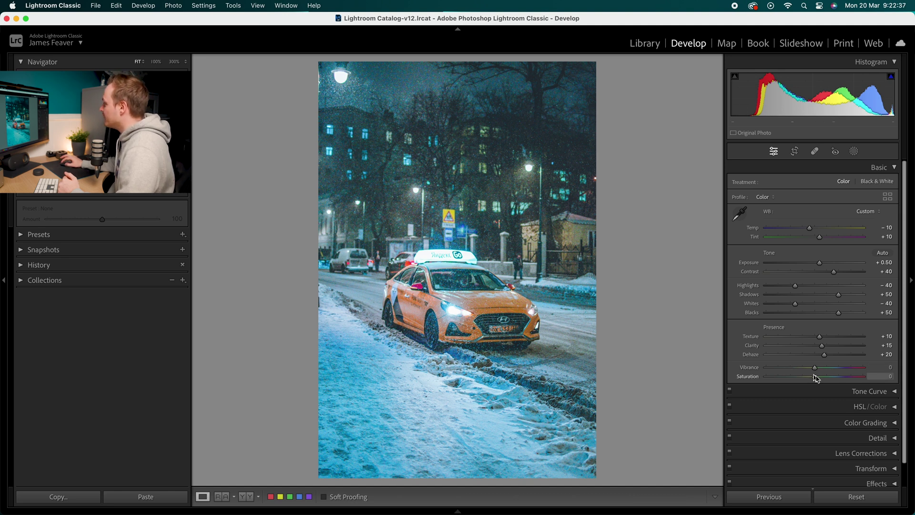
# Set both the Vibrance and the Saturation to +20.
pyautogui.click(889, 367)
pyautogui.write('20')
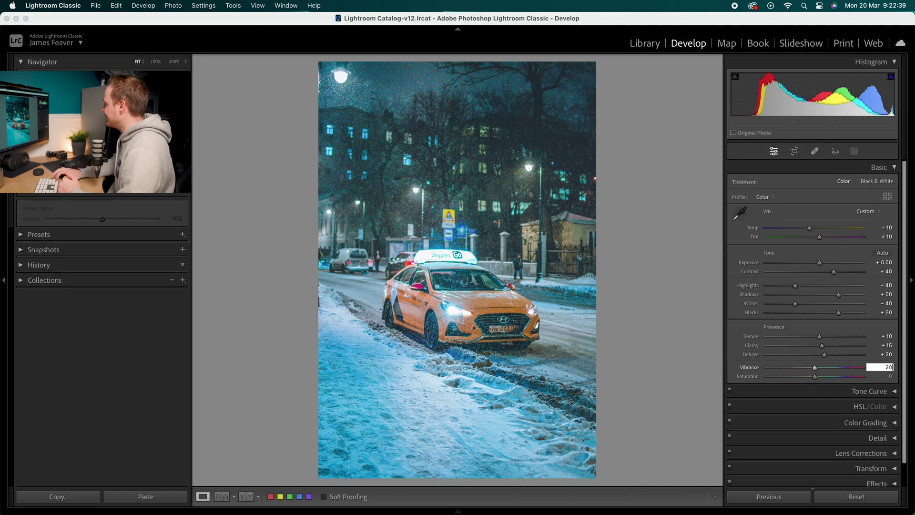
pyautogui.press('Return')
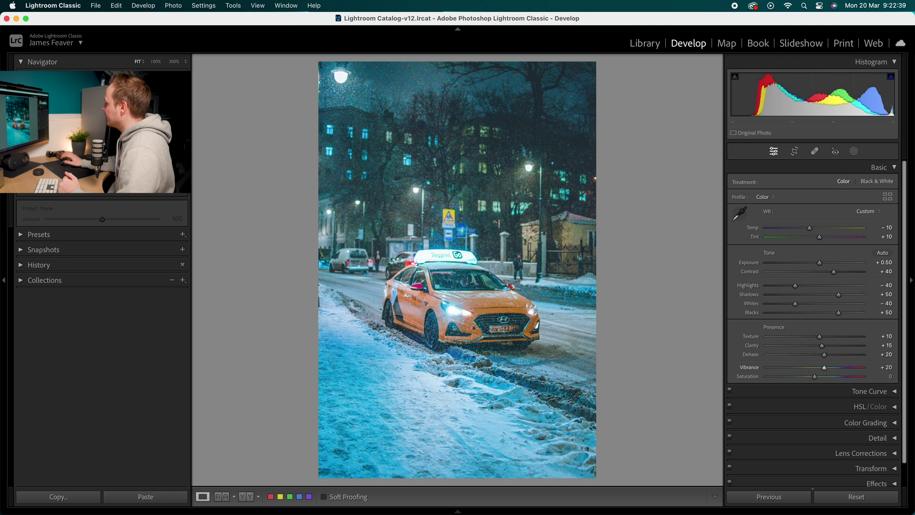
pyautogui.click(889, 377)
pyautogui.write('20')
pyautogui.press('Return')
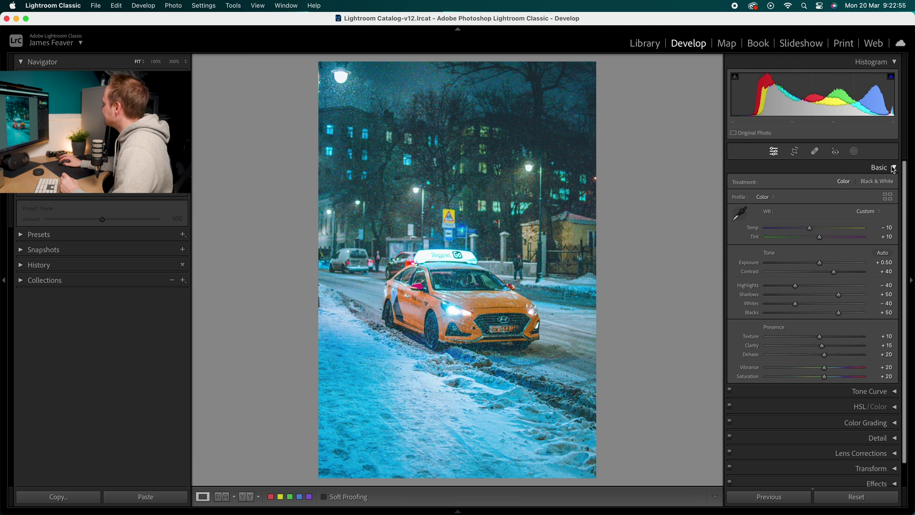
# Shape the combined RGB tone curve with the black point at output 50 and points at about 67/69 and 160/116.
pyautogui.click(893, 168)
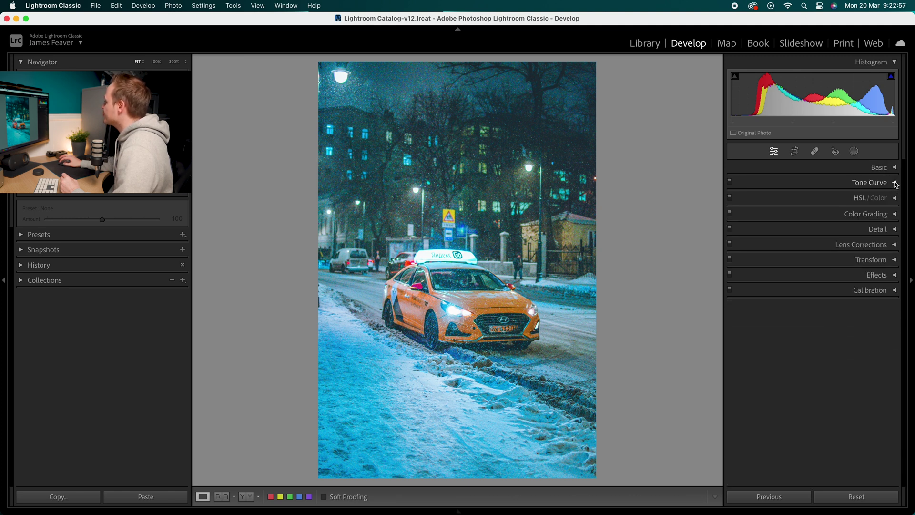
pyautogui.click(895, 183)
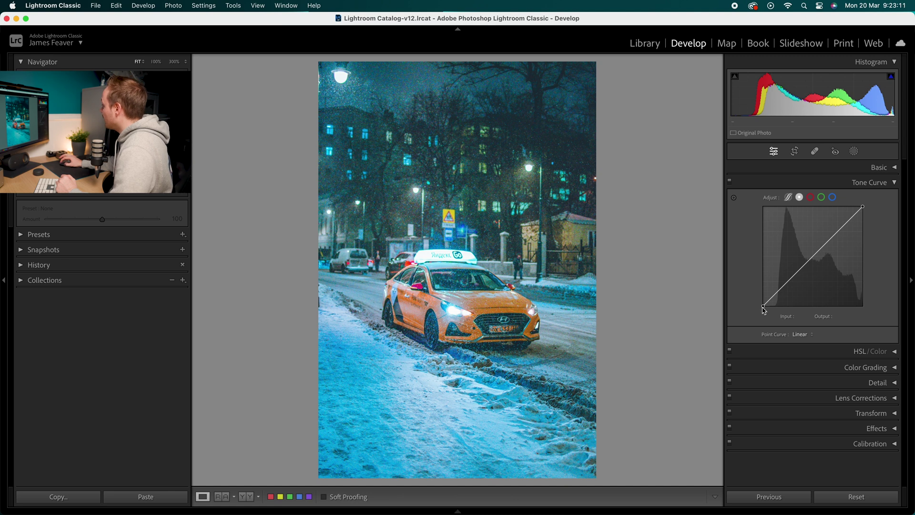
pyautogui.moveTo(764, 306); pyautogui.dragTo(751, 286)
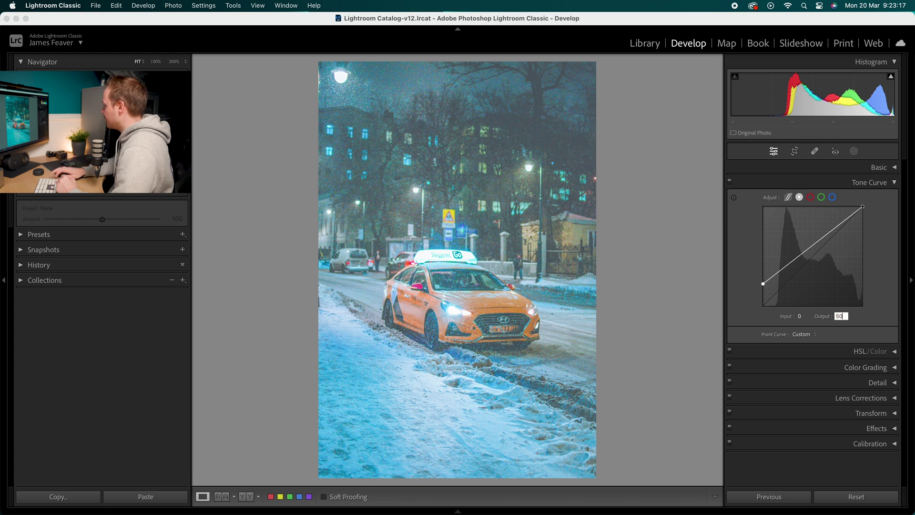
pyautogui.press('Return')
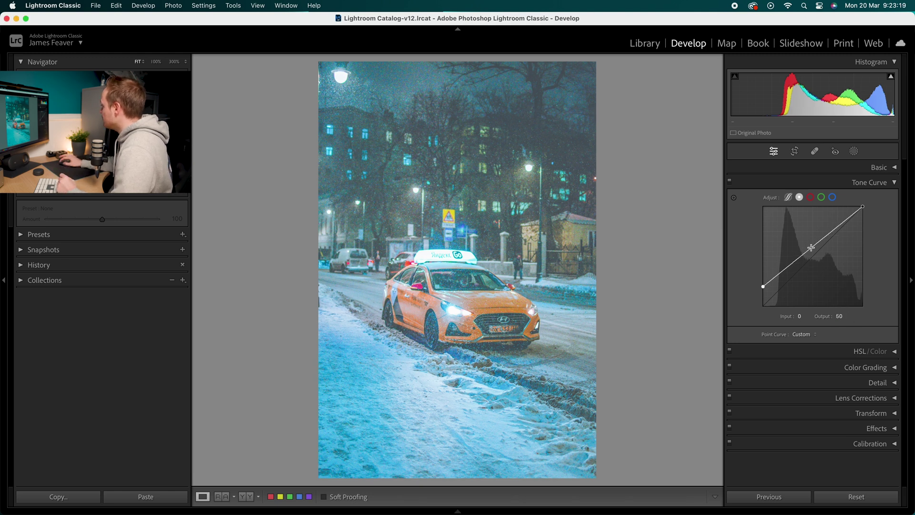
pyautogui.moveTo(813, 251); pyautogui.dragTo(822, 265)
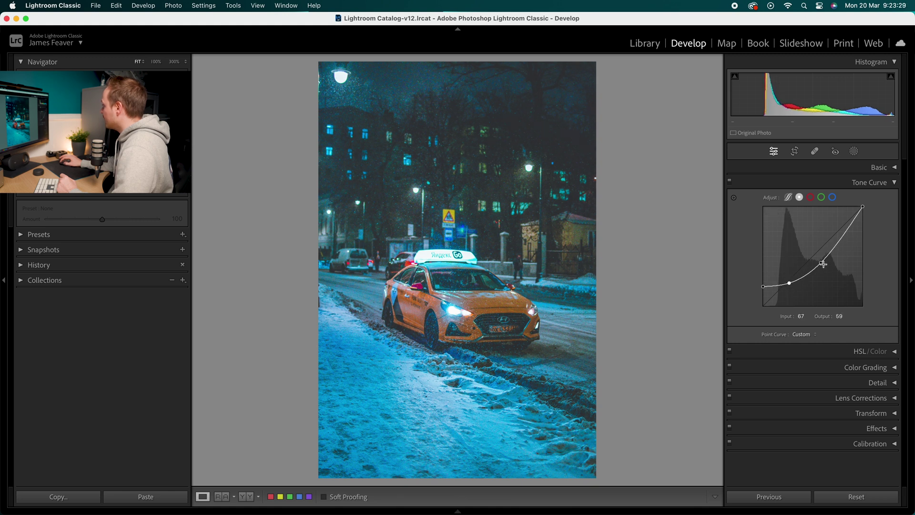
pyautogui.moveTo(825, 264); pyautogui.dragTo(827, 264)
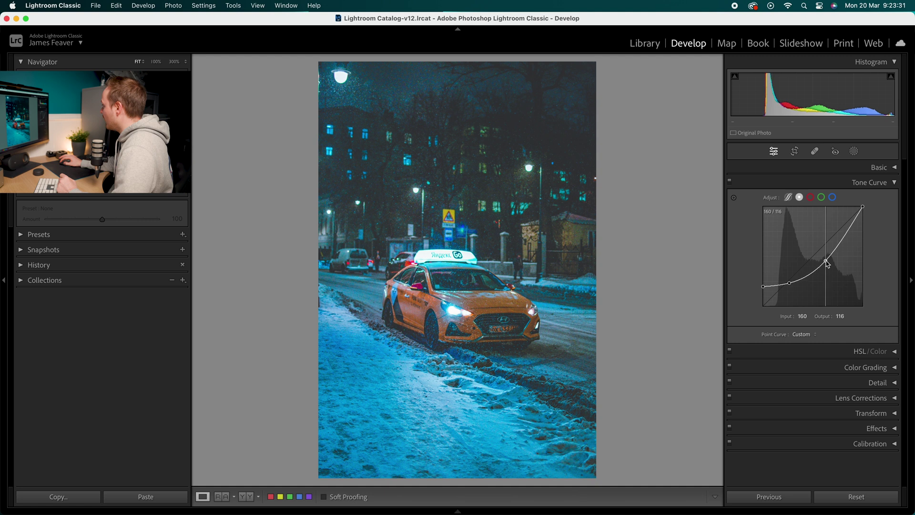
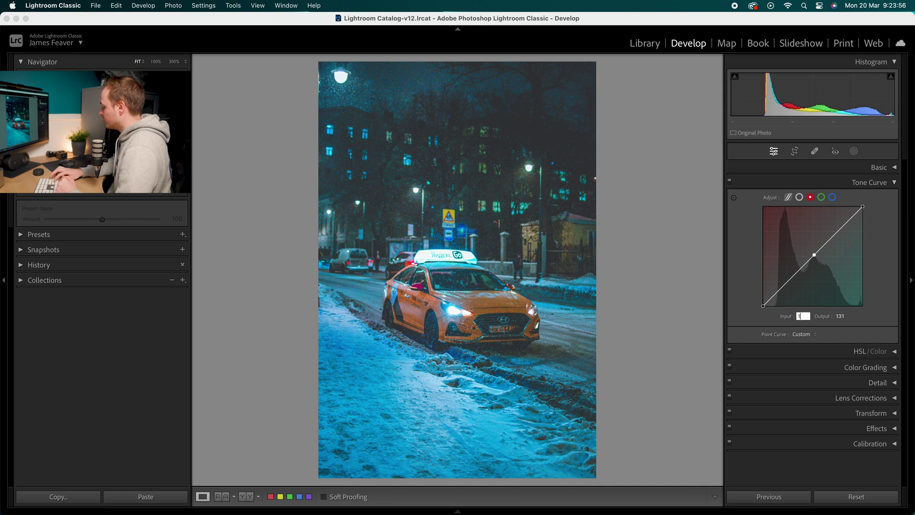
# Anchor the red channel curve with a midpoint at input 128 and output 128.
pyautogui.press('Return')
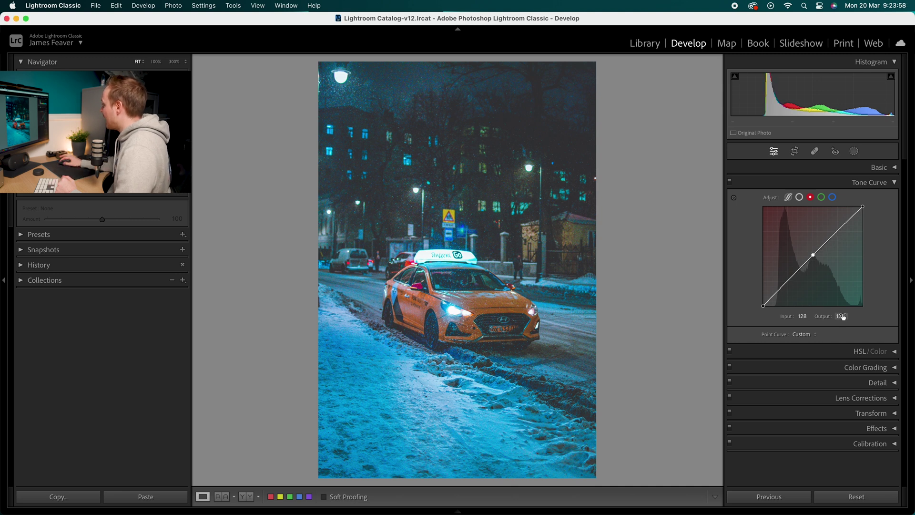
pyautogui.click(842, 316)
pyautogui.write('128')
pyautogui.press('Return')
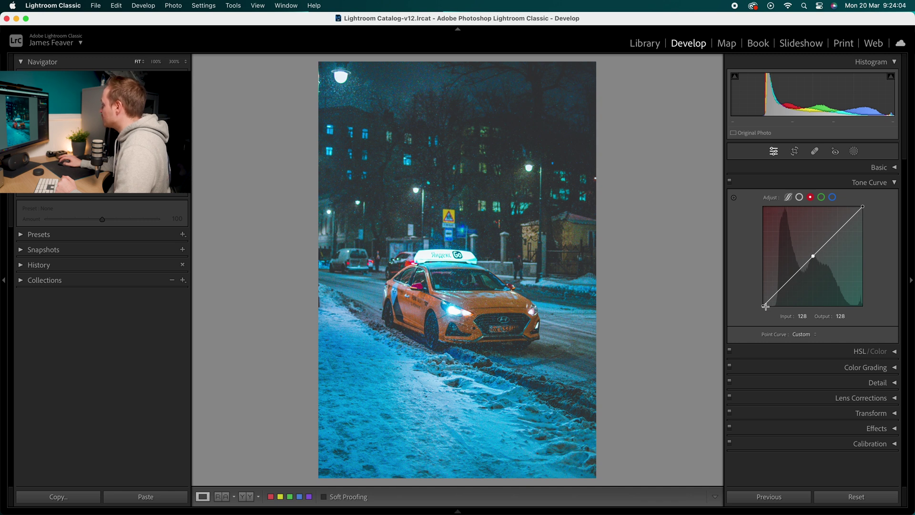
# Add a shadow point to the red channel curve at input 60 and output 50.
pyautogui.click(789, 282)
pyautogui.click(803, 316)
pyautogui.write('60')
pyautogui.press('Return')
pyautogui.click(839, 316)
pyautogui.write('50')
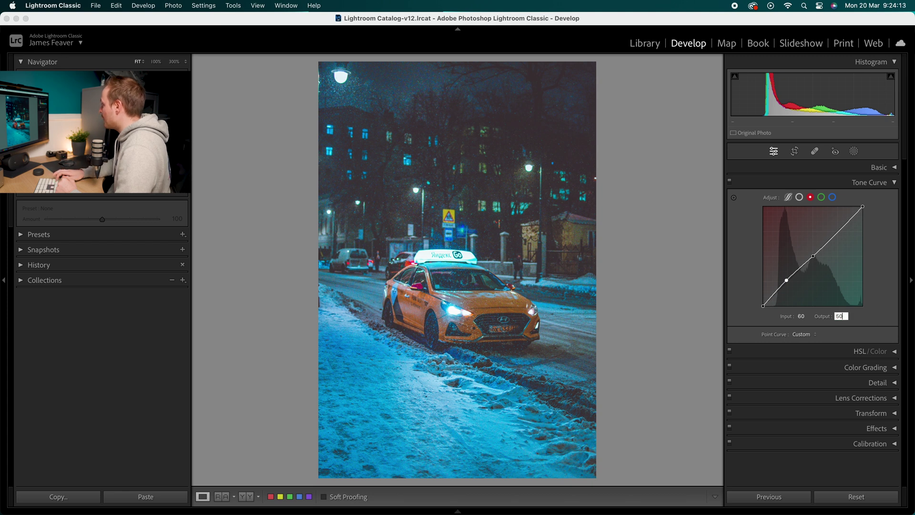
pyautogui.press('Return')
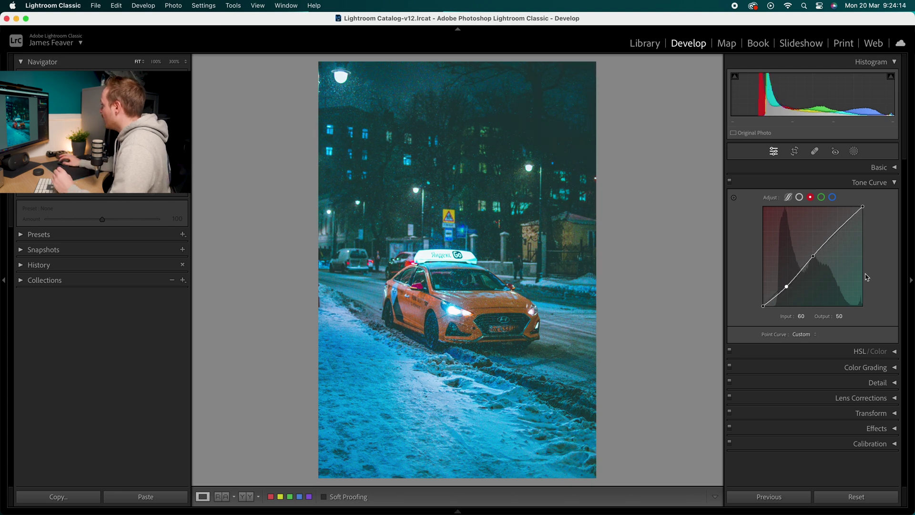
pyautogui.moveTo(788, 287)
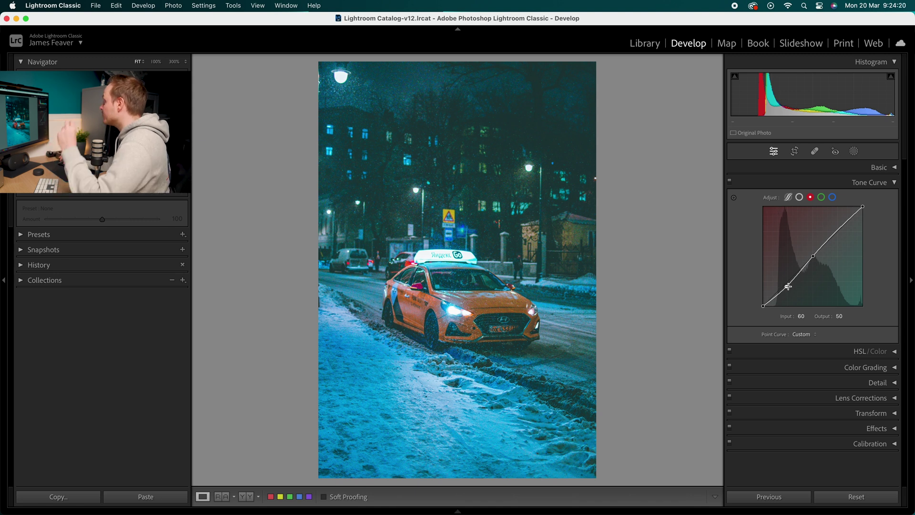
# Shape the green channel curve with a midpoint at input 128, output 128 and a shadow point at input 60, output 50.
pyautogui.click(822, 197)
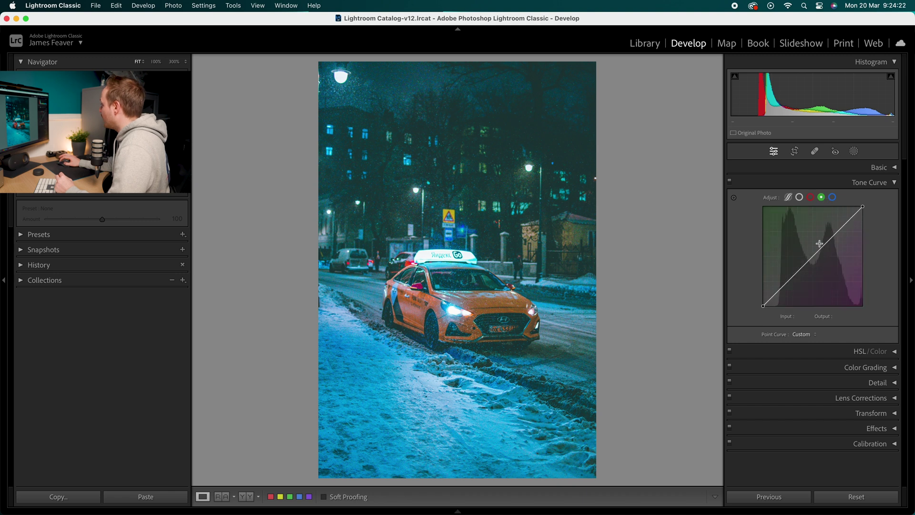
pyautogui.click(813, 255)
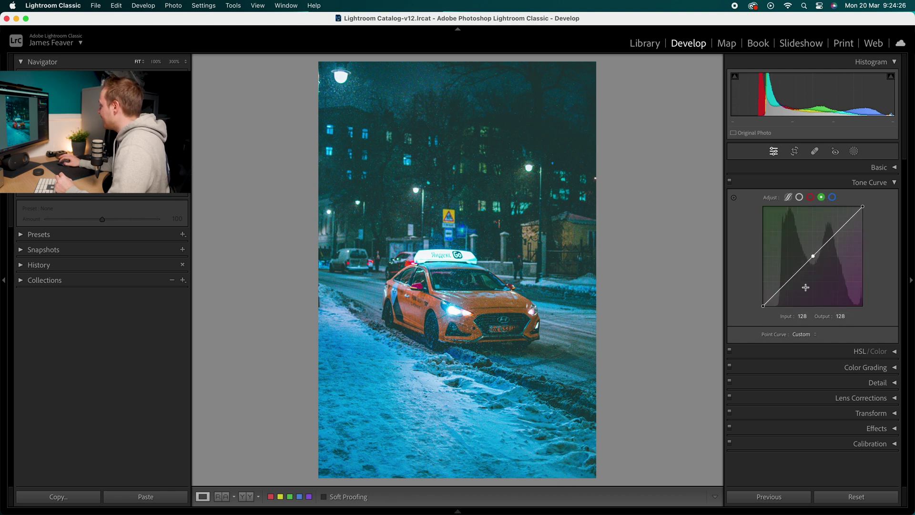
pyautogui.click(788, 283)
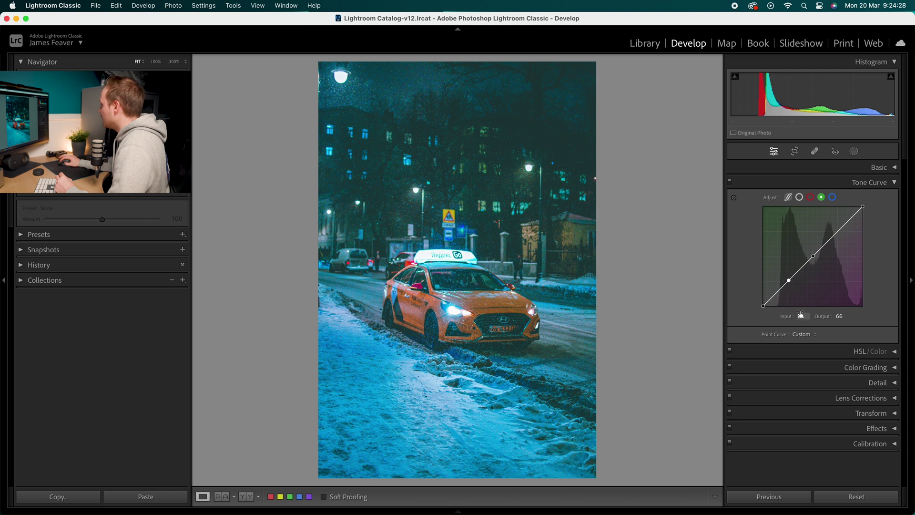
pyautogui.write('60')
pyautogui.press('Return')
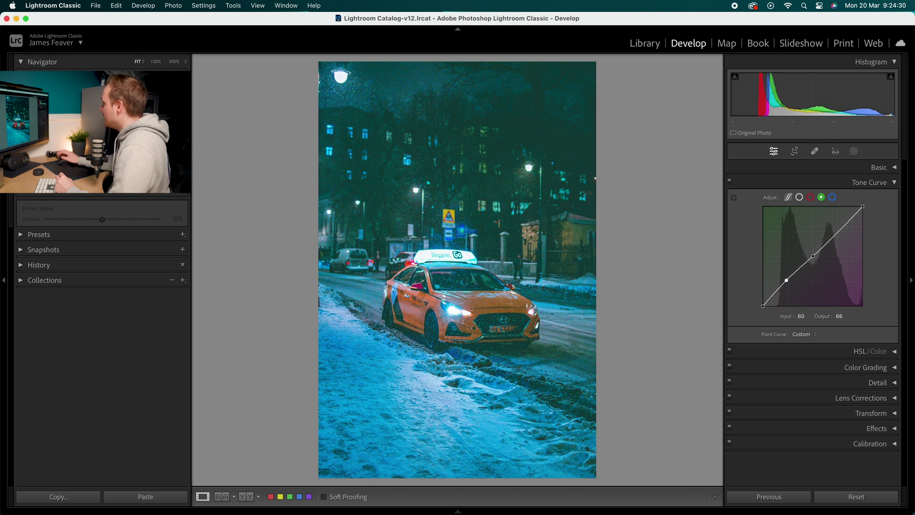
pyautogui.click(842, 316)
pyautogui.write('50')
pyautogui.press('Return')
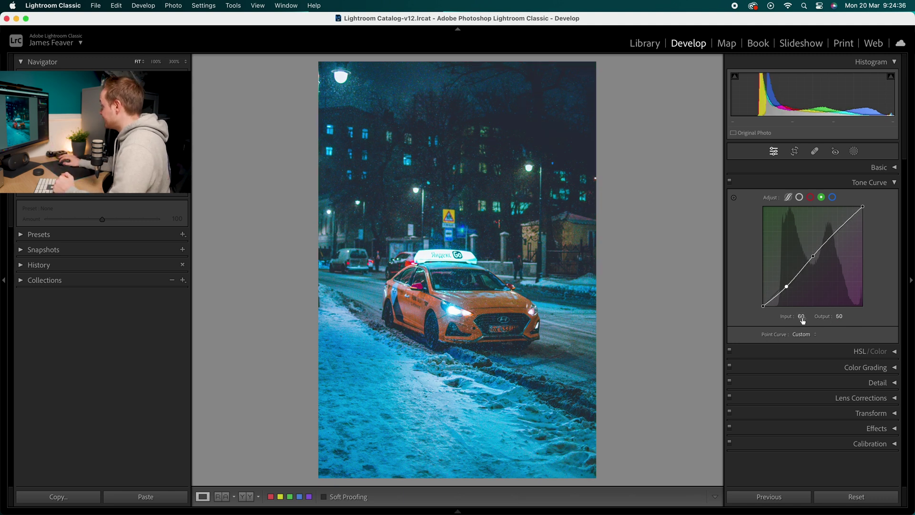
pyautogui.click(841, 317)
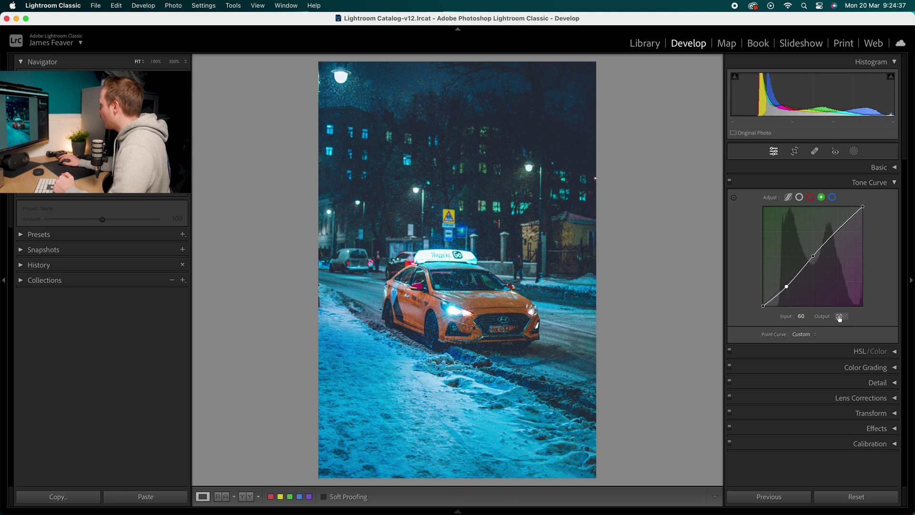
# Anchor the blue channel curve with a midpoint at input 128 and output 128.
pyautogui.click(833, 197)
pyautogui.click(812, 258)
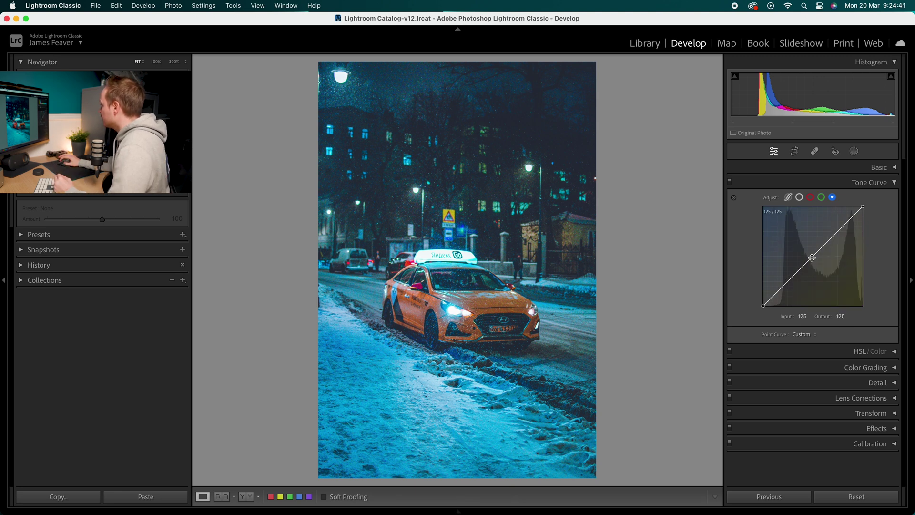
pyautogui.click(803, 316)
pyautogui.write('128')
pyautogui.press('Return')
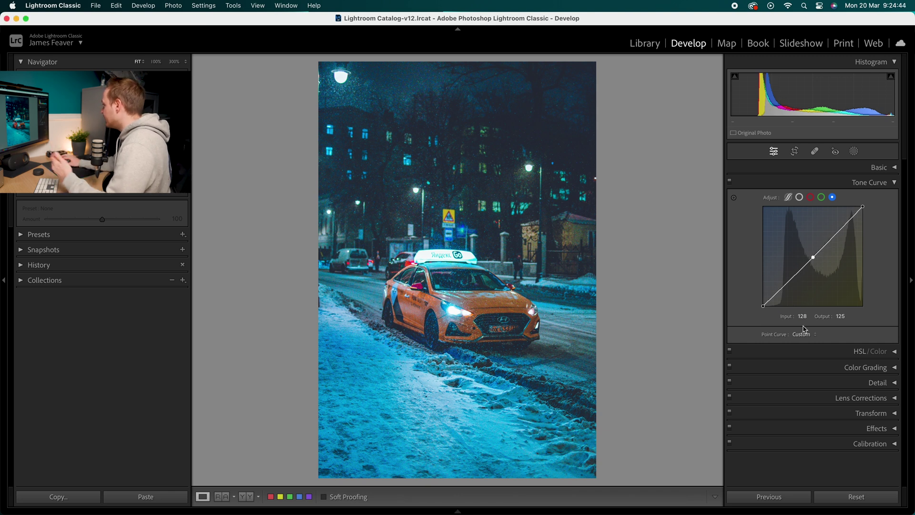
pyautogui.click(840, 316)
pyautogui.write('128')
pyautogui.press('Return')
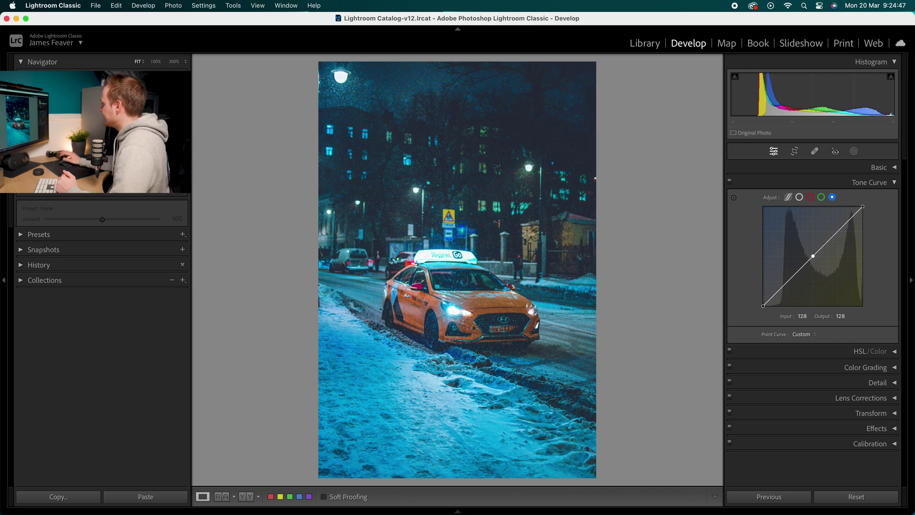
# Add a shadow point to the blue channel curve at input 60 and output 50.
pyautogui.click(787, 283)
pyautogui.click(803, 316)
pyautogui.write('60')
pyautogui.press('Return')
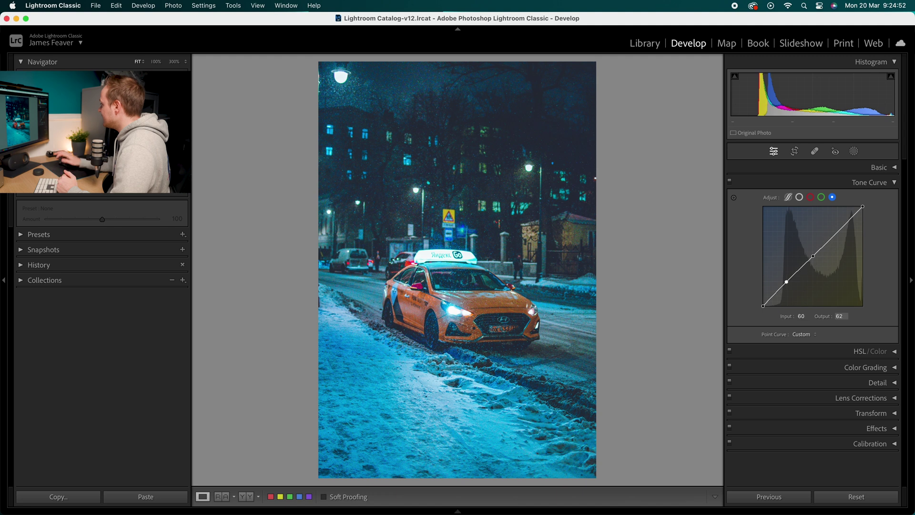
pyautogui.click(840, 316)
pyautogui.write('50')
pyautogui.press('Return')
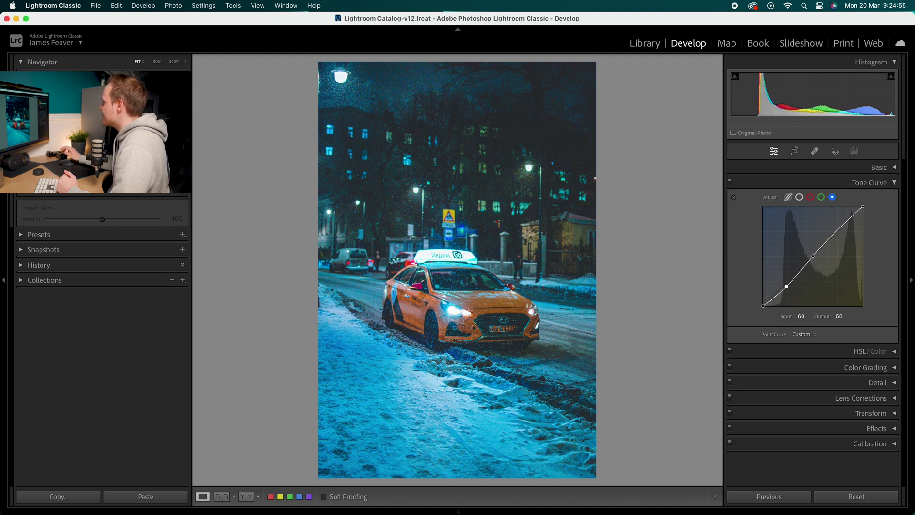
# Review the finished red, green, blue and combined RGB curves and close the tone curve settings.
pyautogui.click(811, 198)
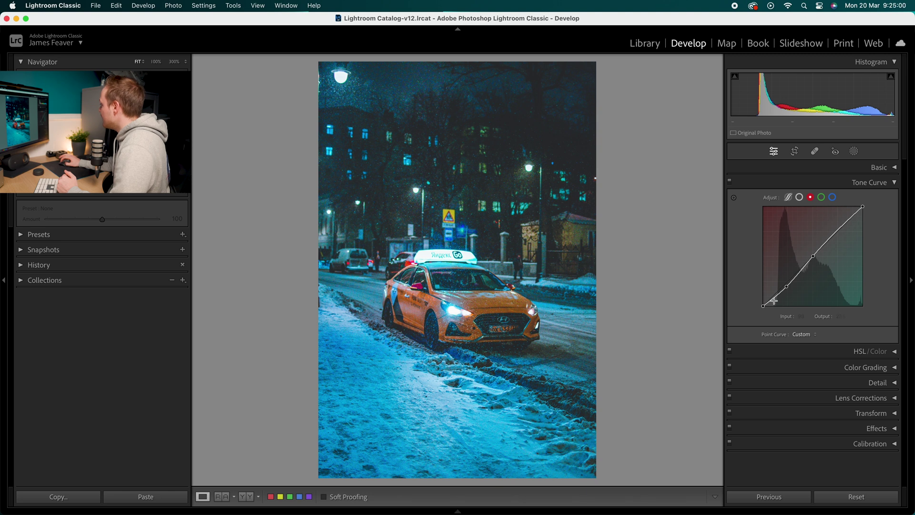
pyautogui.click(822, 198)
pyautogui.click(832, 199)
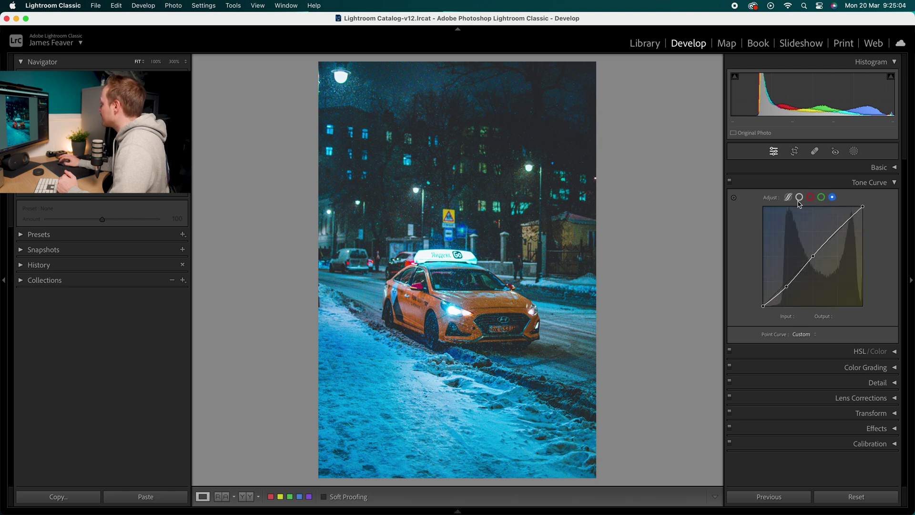
pyautogui.click(799, 198)
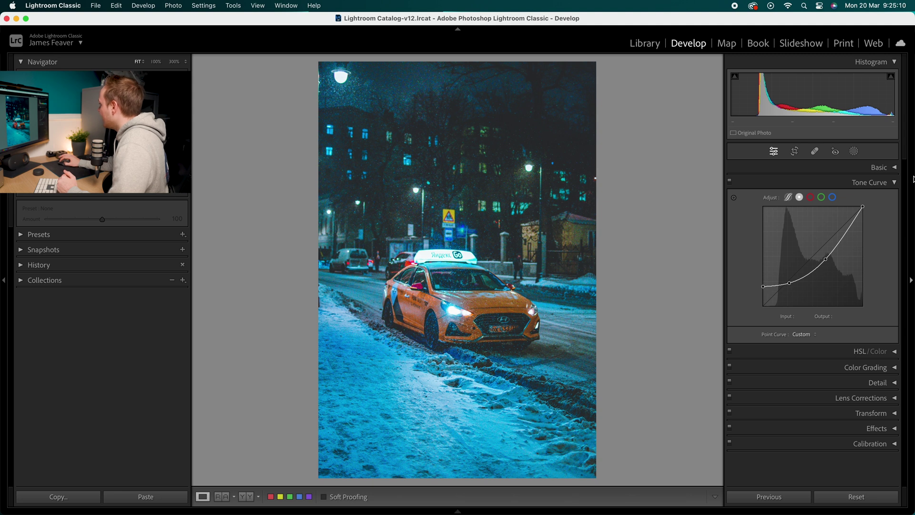
pyautogui.click(895, 182)
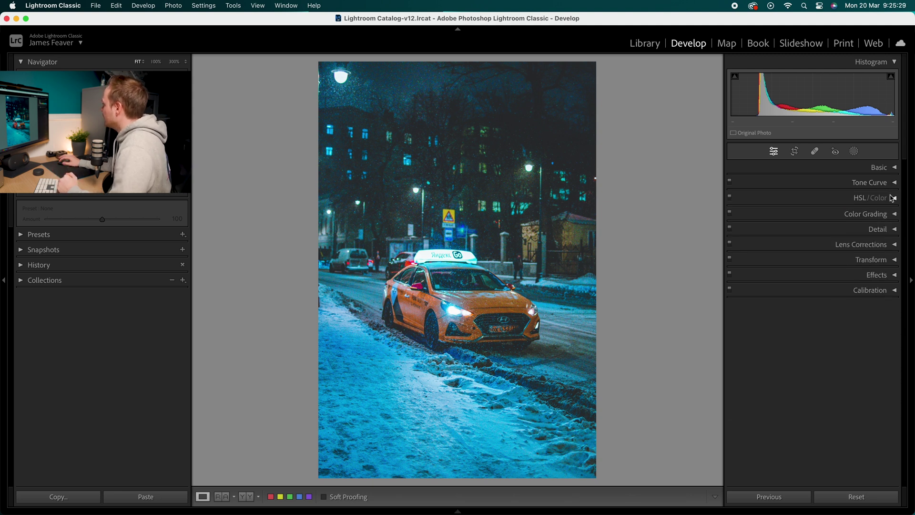
# Set the HSL hue of Orange to -10 and of Yellow to -80.
pyautogui.click(893, 198)
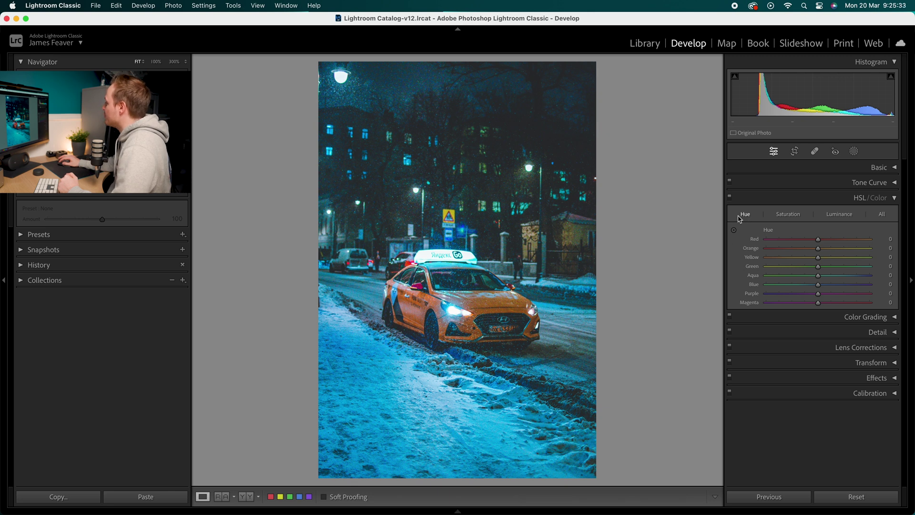
pyautogui.click(885, 248)
pyautogui.write('-10')
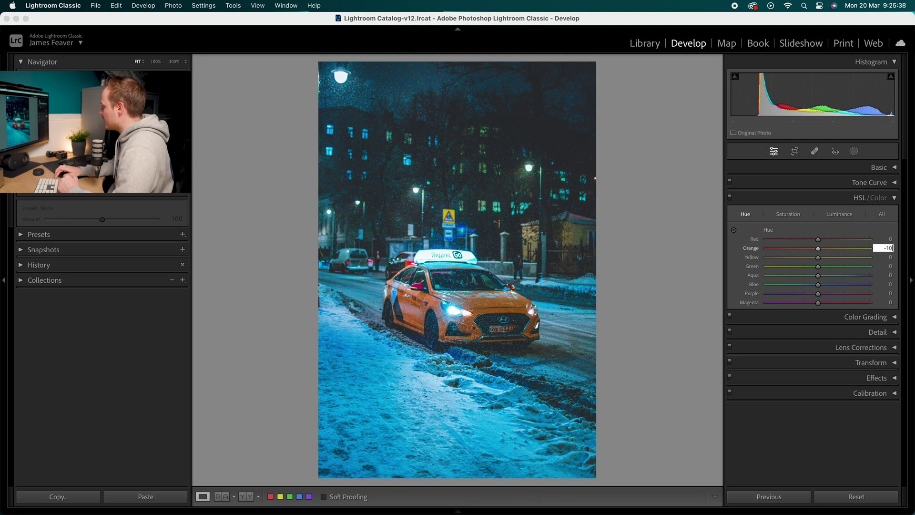
pyautogui.press('Return')
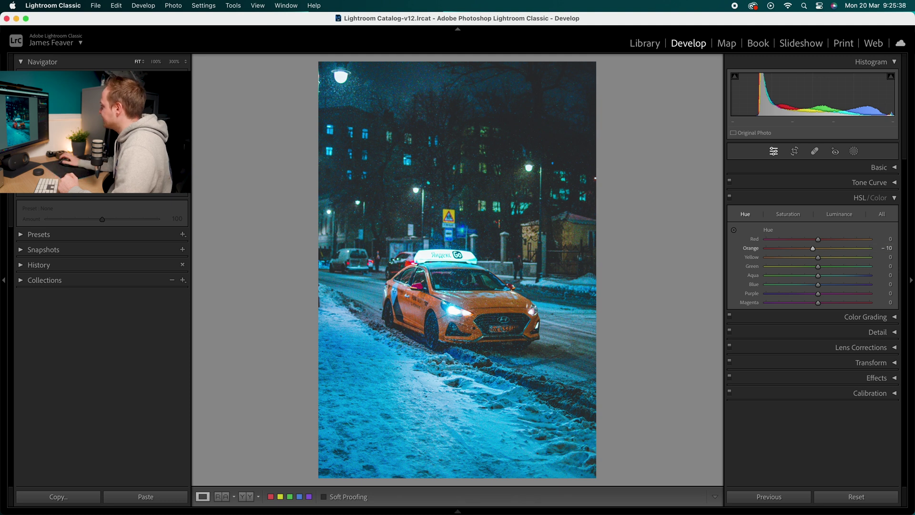
pyautogui.click(887, 257)
pyautogui.write('-80')
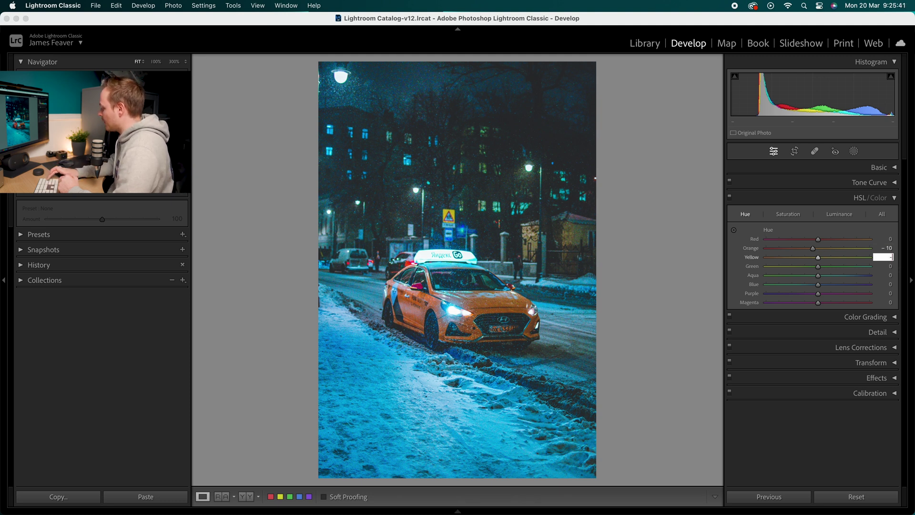
pyautogui.press('Return')
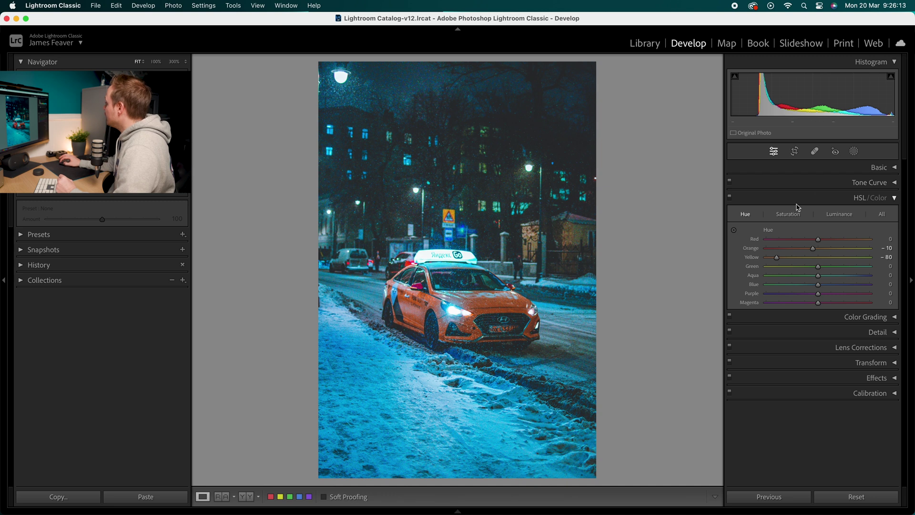
# Reduce the HSL saturation of both Red and Orange to -50.
pyautogui.click(789, 215)
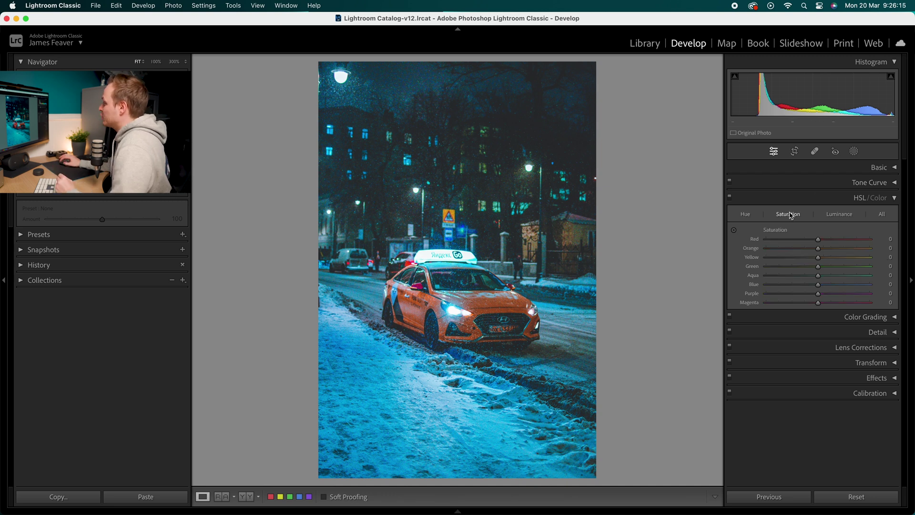
pyautogui.click(889, 239)
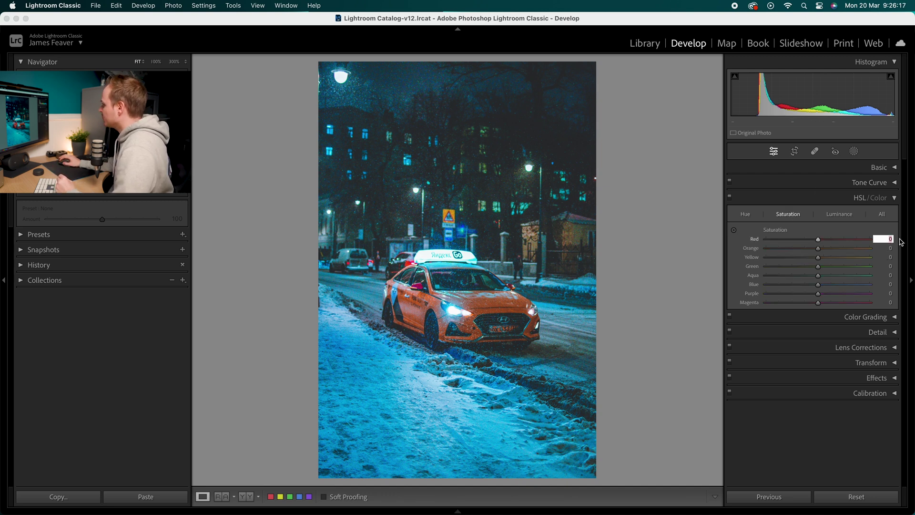
pyautogui.write('-50')
pyautogui.press('Return')
pyautogui.click(891, 248)
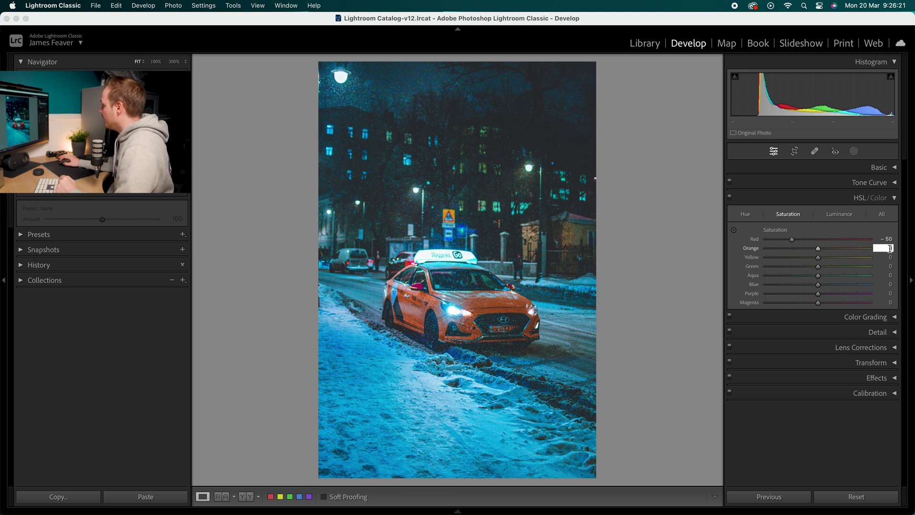
pyautogui.write('- 50')
pyautogui.press('Return')
# Reduce the HSL saturation of Yellow, Green and Aqua to -50 each.
pyautogui.click(890, 258)
pyautogui.write('-50')
pyautogui.press('Return')
pyautogui.click(890, 266)
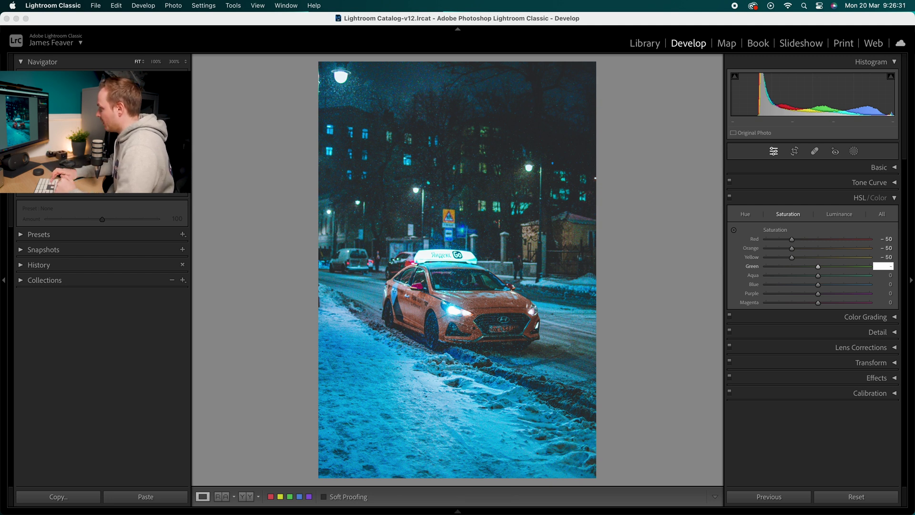
pyautogui.press('Return')
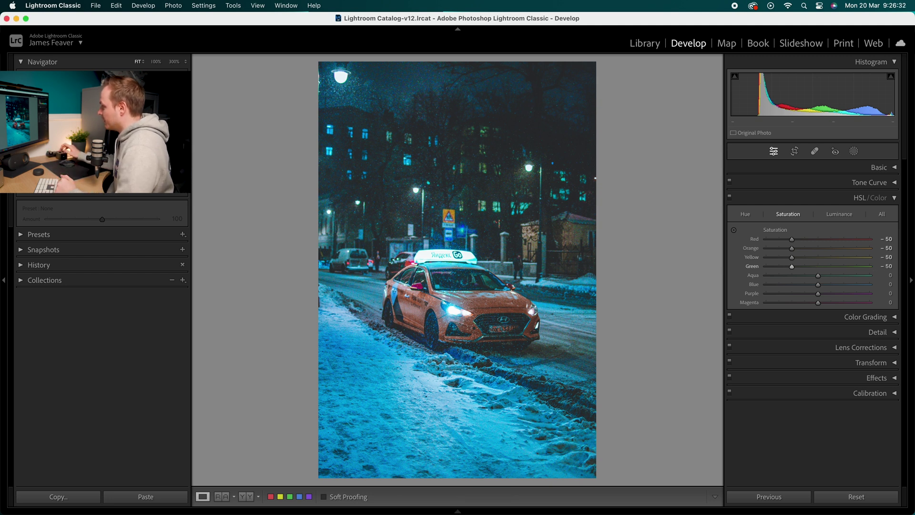
pyautogui.click(885, 277)
pyautogui.write('-50')
pyautogui.press('Return')
# Reduce the HSL saturation of Blue, Purple and Magenta to -80 each.
pyautogui.click(884, 285)
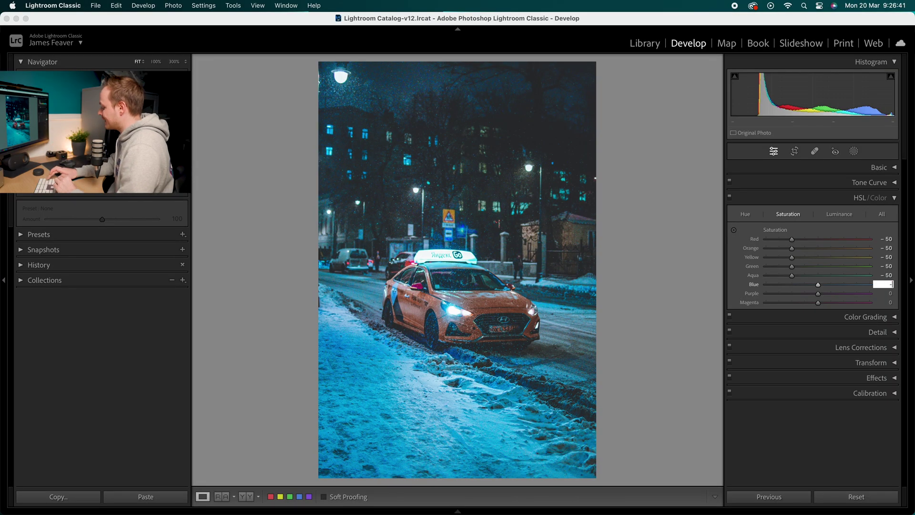
pyautogui.write('-80')
pyautogui.press('Return')
pyautogui.click(888, 293)
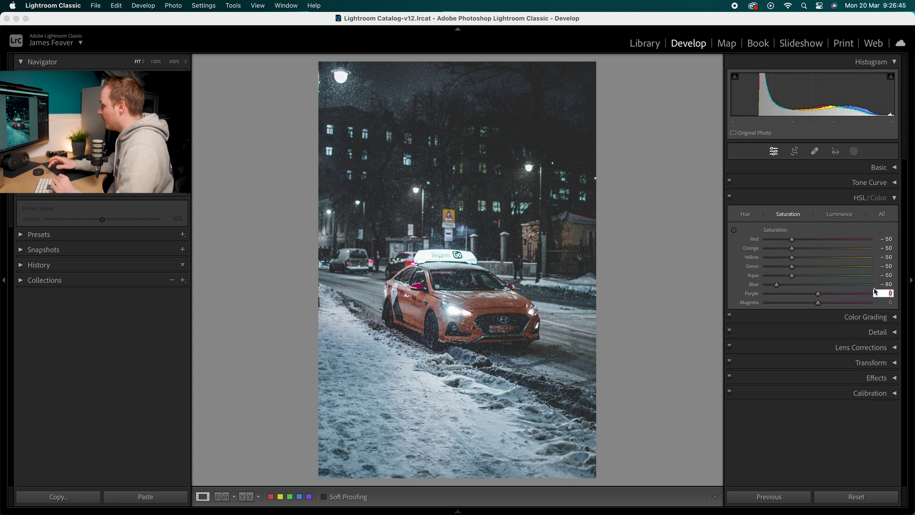
pyautogui.press('BackSpace')
pyautogui.write('-80')
pyautogui.press('Return')
pyautogui.click(886, 303)
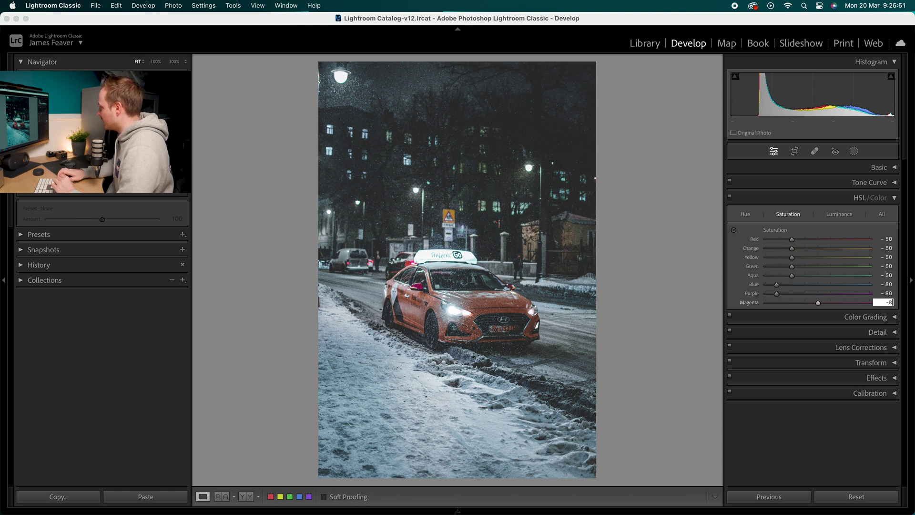
pyautogui.press('Return')
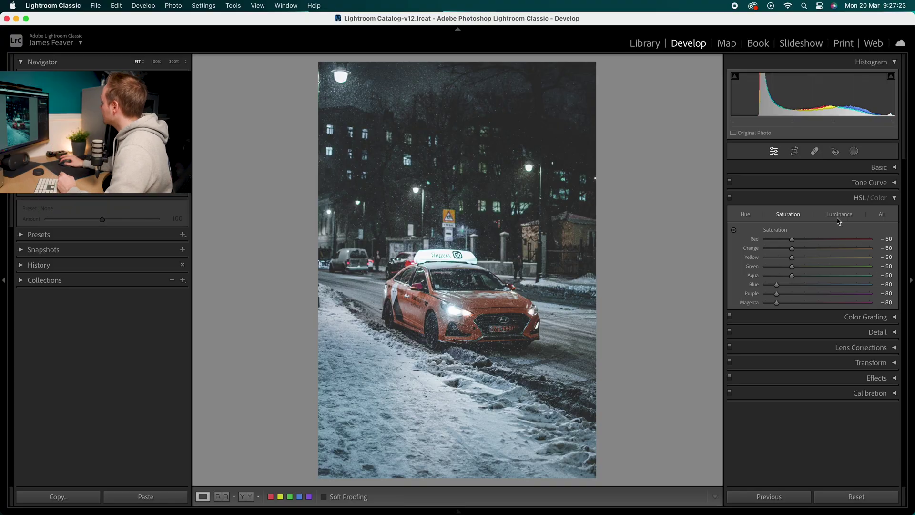
# Set the HSL luminance of Orange to +30 and of Yellow to +10, and close the HSL settings.
pyautogui.click(839, 215)
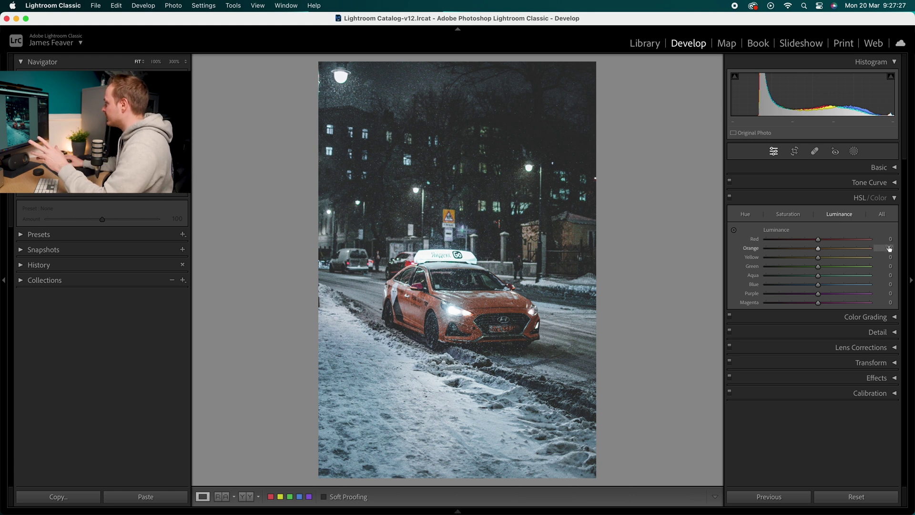
pyautogui.write('30')
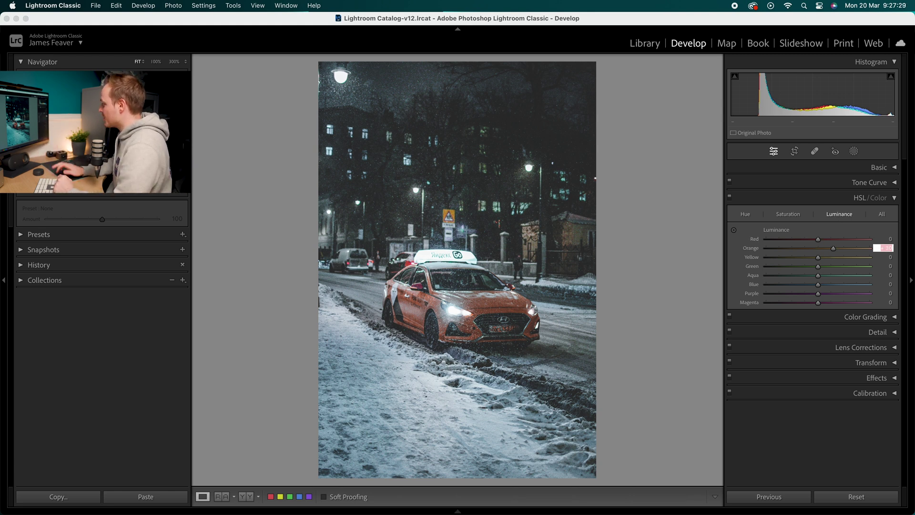
pyautogui.press('Return')
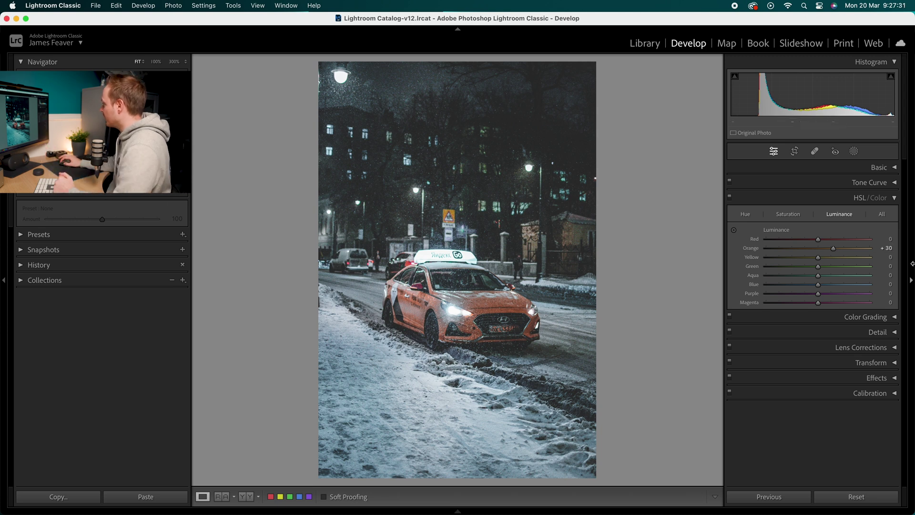
pyautogui.click(888, 258)
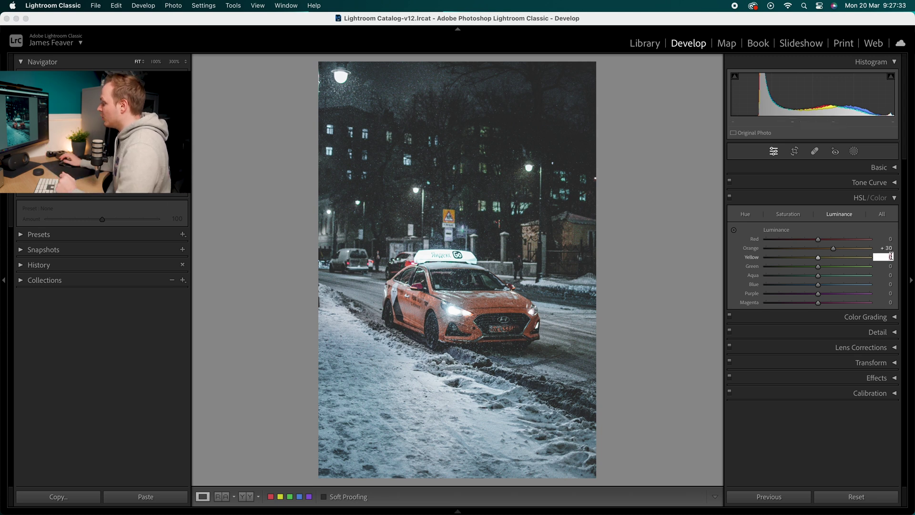
pyautogui.press('Return')
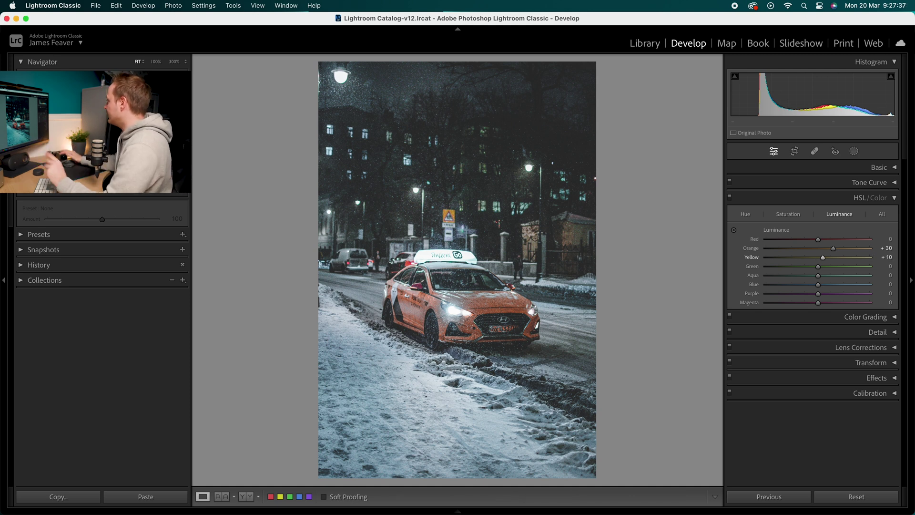
pyautogui.click(895, 198)
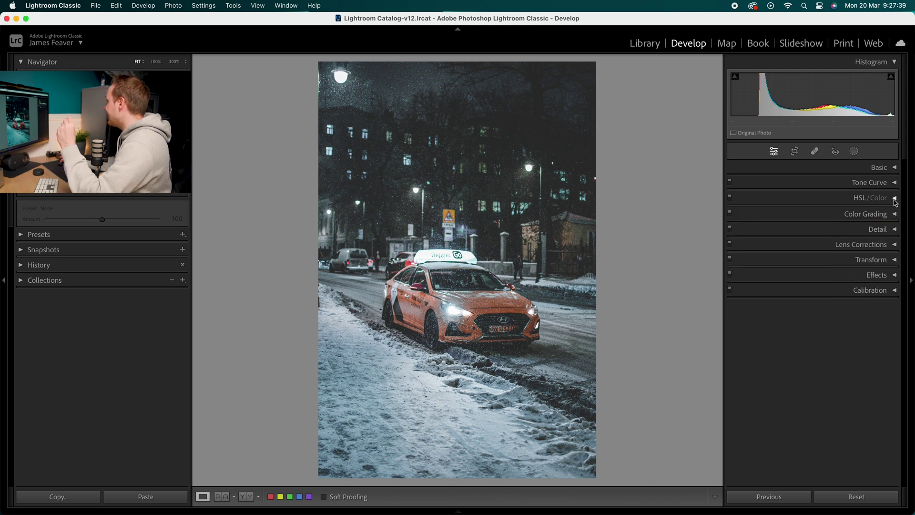
# Tint the shadows in Color Grading with hue 200 and saturation 10, and check the dark areas at 100% zoom.
pyautogui.click(895, 215)
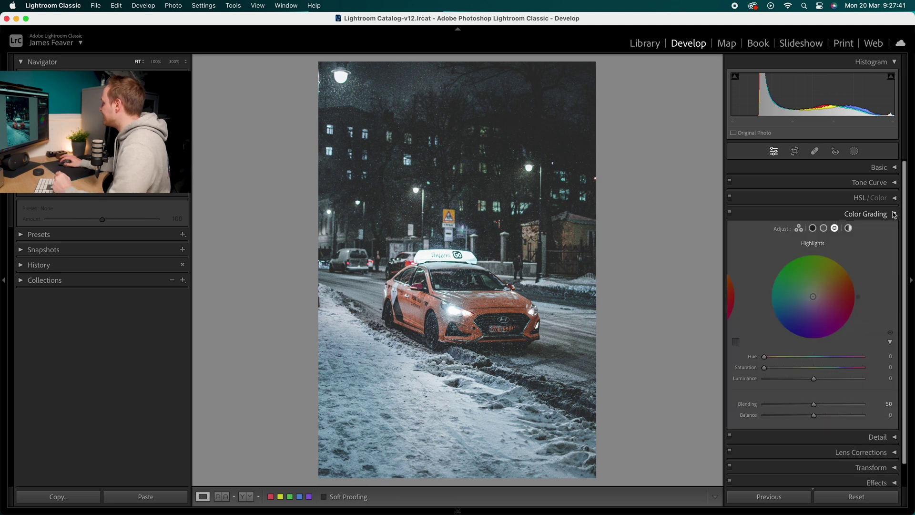
pyautogui.click(813, 229)
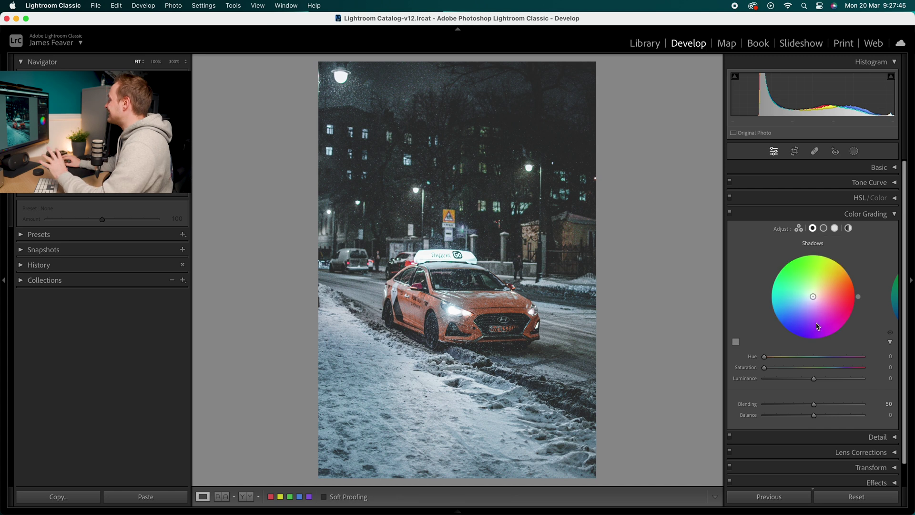
pyautogui.click(886, 357)
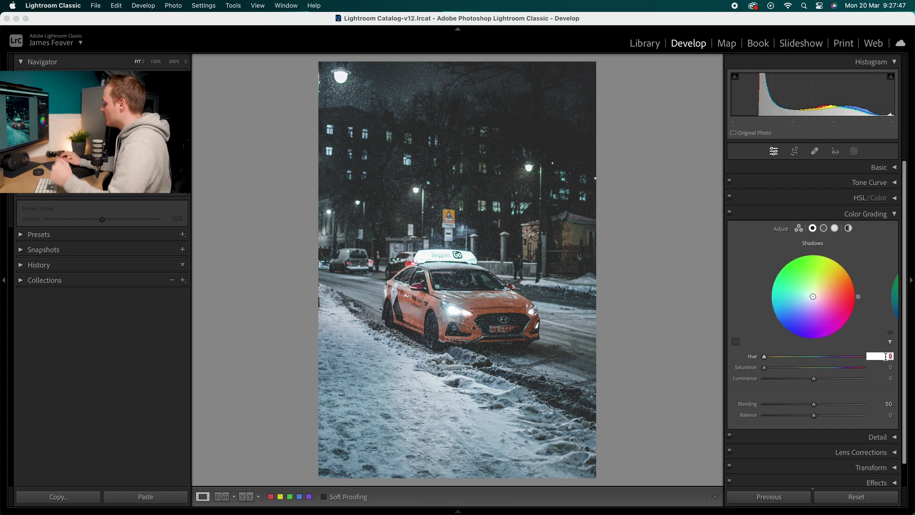
pyautogui.write('200')
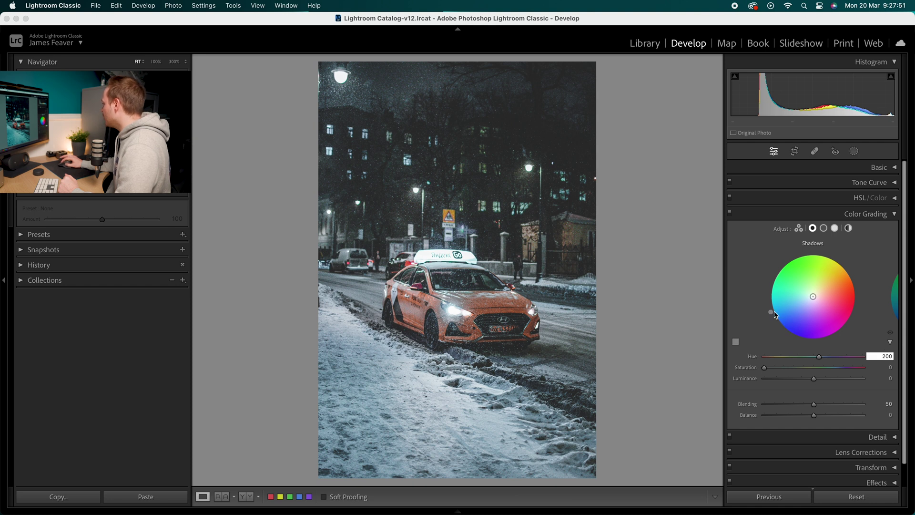
pyautogui.press('Return')
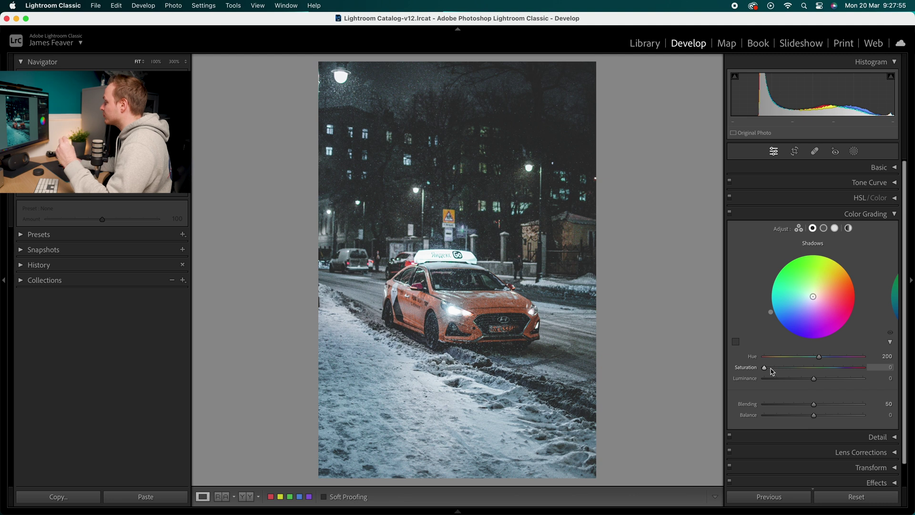
pyautogui.moveTo(764, 370); pyautogui.dragTo(781, 371)
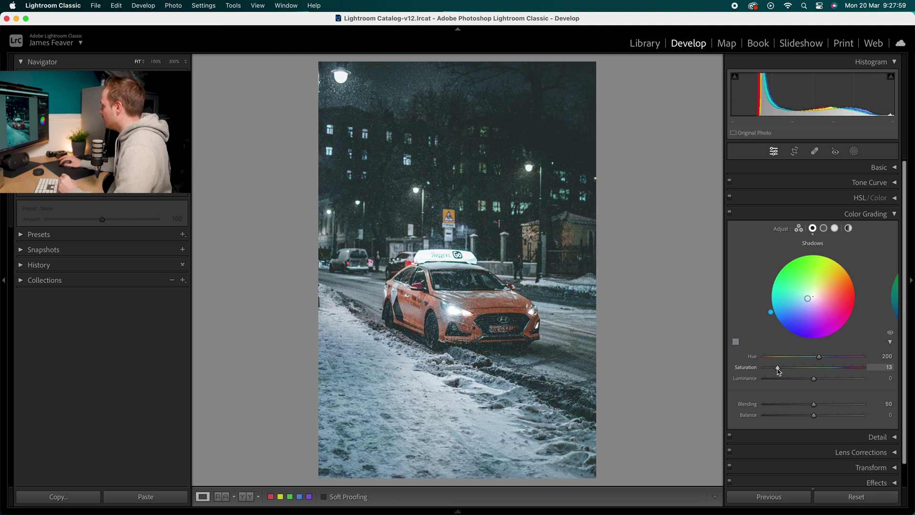
pyautogui.press('Down')
pyautogui.press('Down')
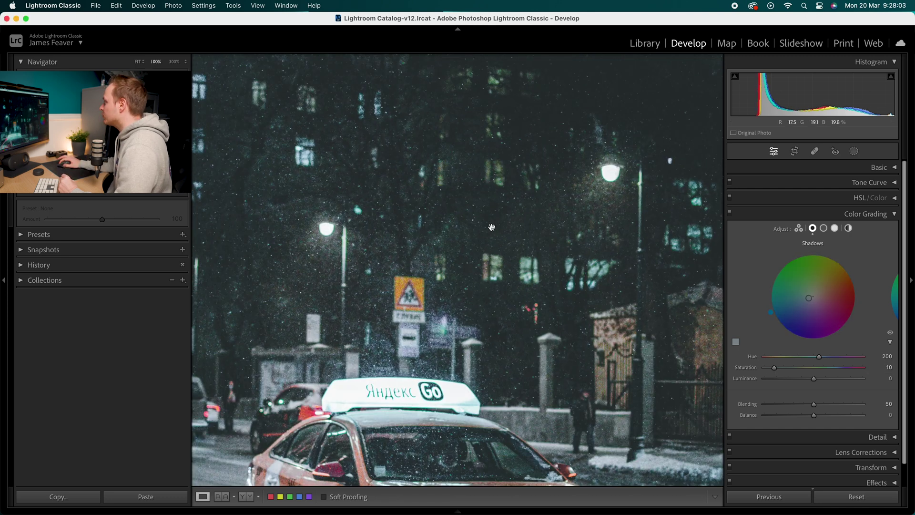
pyautogui.click(504, 227)
pyautogui.moveTo(504, 228); pyautogui.dragTo(476, 288)
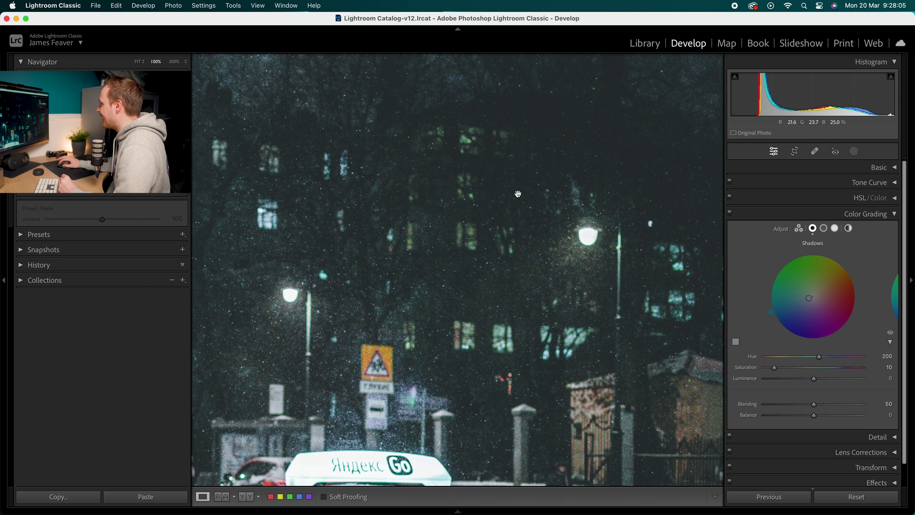
pyautogui.click(496, 161)
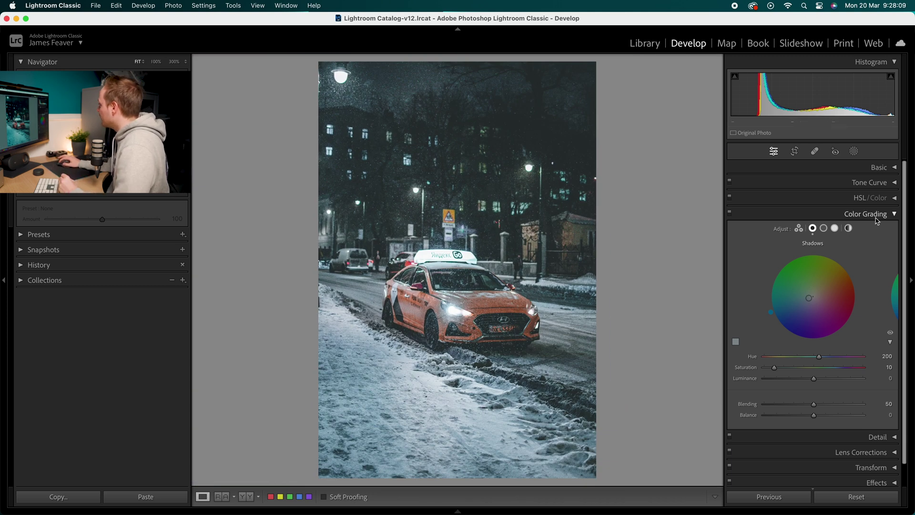
# Tint the highlights in Color Grading with hue 60 and saturation 20.
pyautogui.click(836, 228)
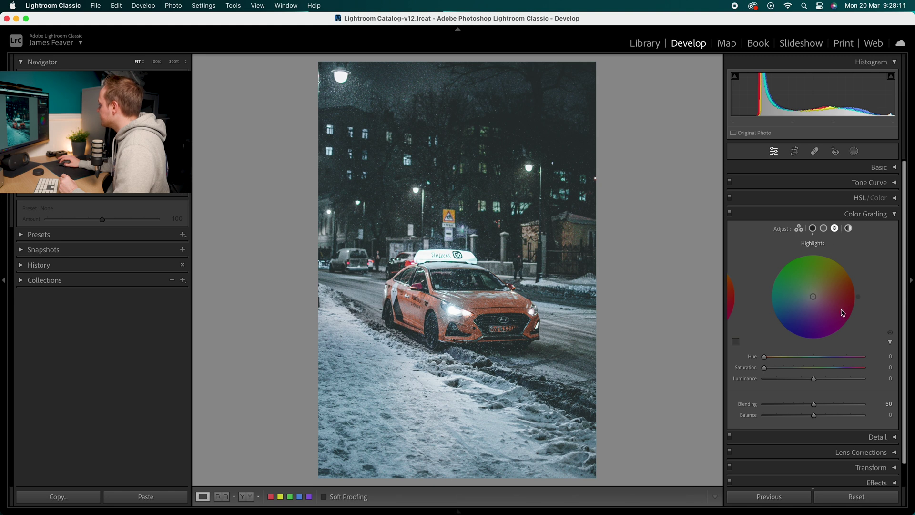
pyautogui.click(890, 357)
pyautogui.write('60')
pyautogui.press('Return')
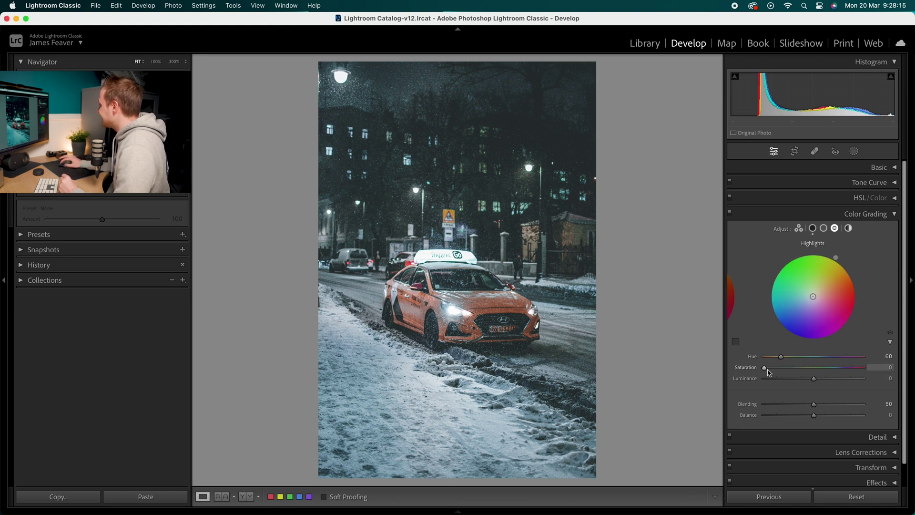
pyautogui.moveTo(765, 368); pyautogui.dragTo(777, 370)
pyautogui.click(889, 367)
pyautogui.write('20')
pyautogui.press('Return')
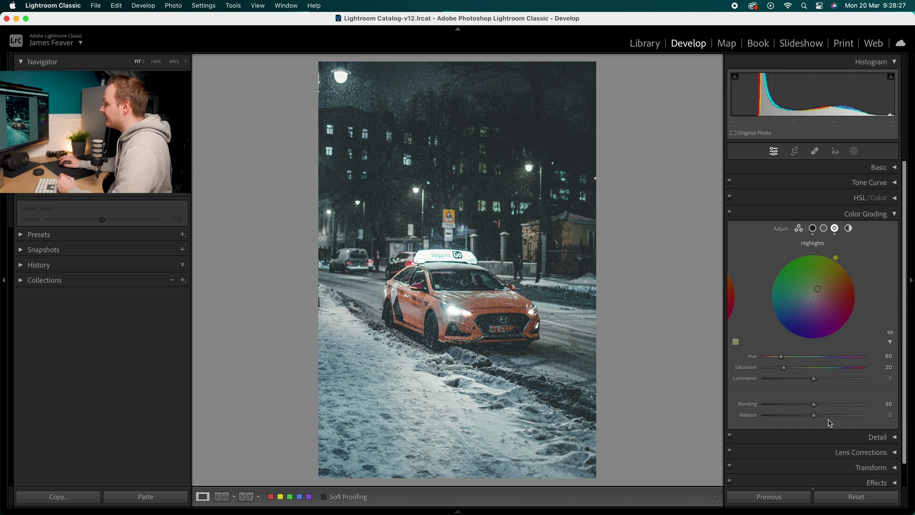
# Set the Color Grading blending to 100 and the balance to -25.
pyautogui.moveTo(816, 408); pyautogui.dragTo(870, 409)
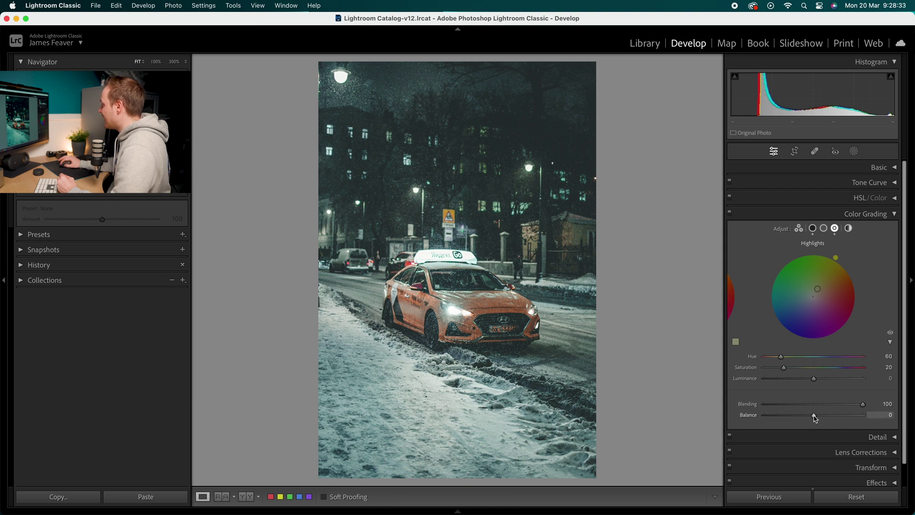
pyautogui.moveTo(813, 418); pyautogui.dragTo(809, 418)
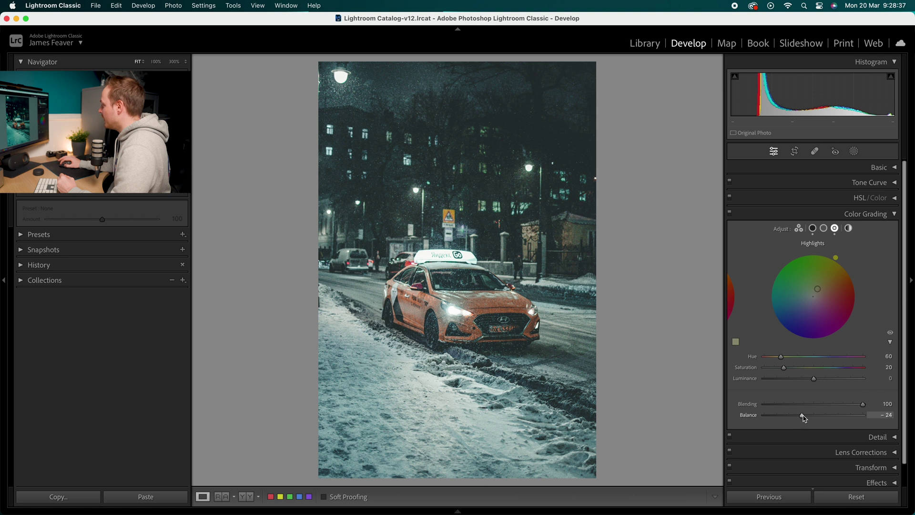
pyautogui.click(881, 415)
pyautogui.write('-25')
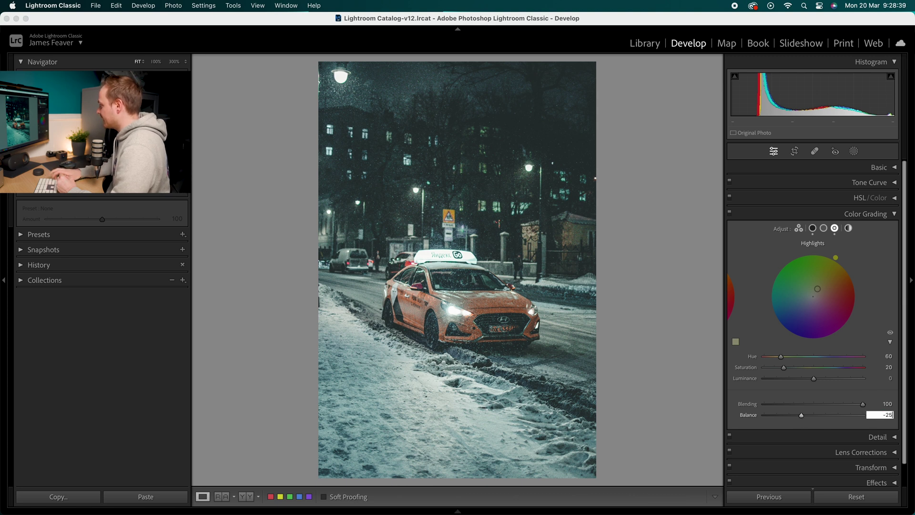
pyautogui.press('Return')
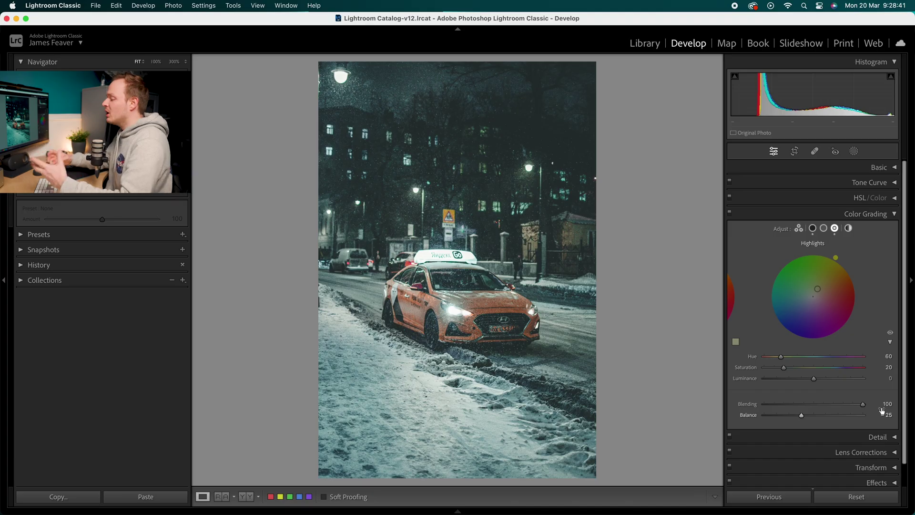